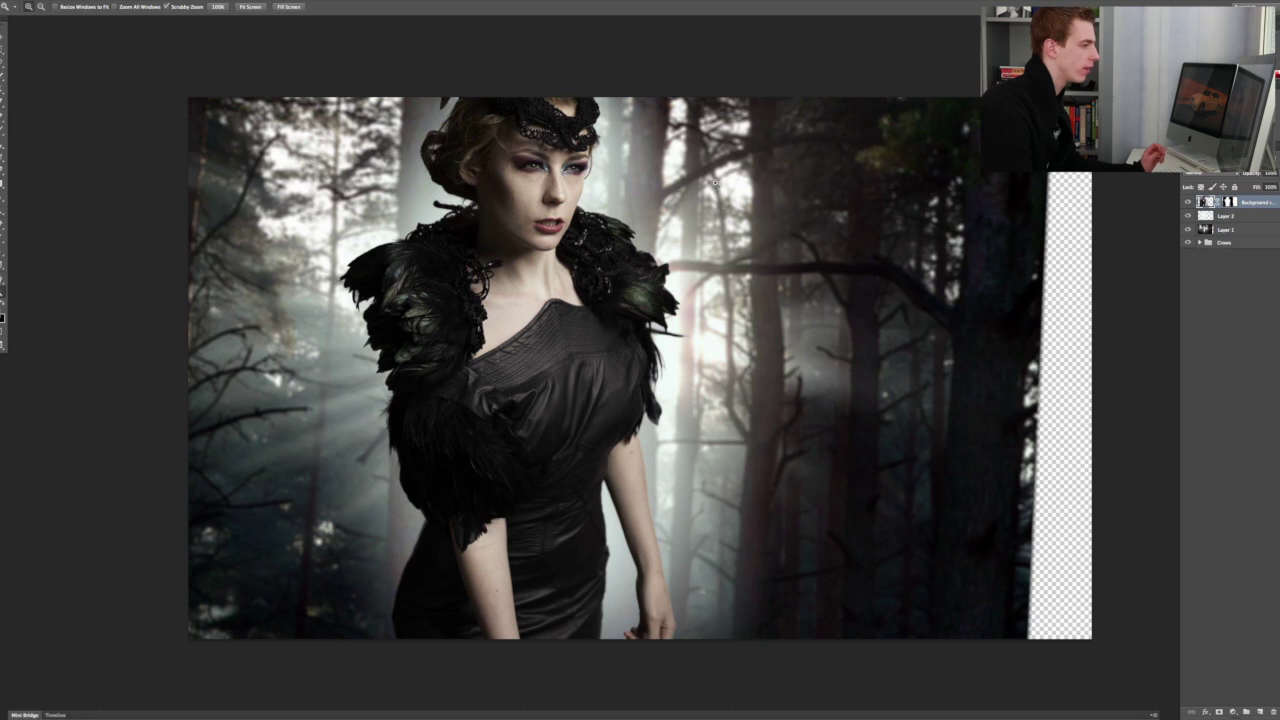
- Hide the model and the white glow to check the forest alone, then restore both
click(1188, 203)
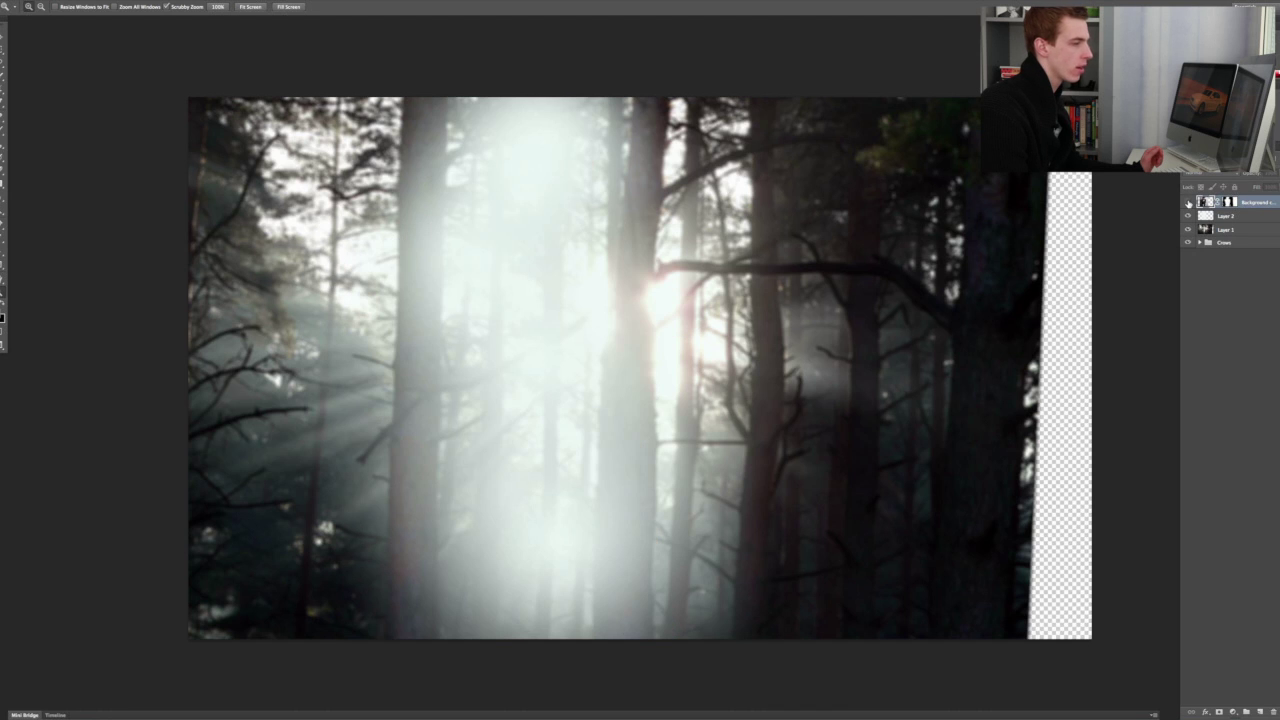
click(1188, 216)
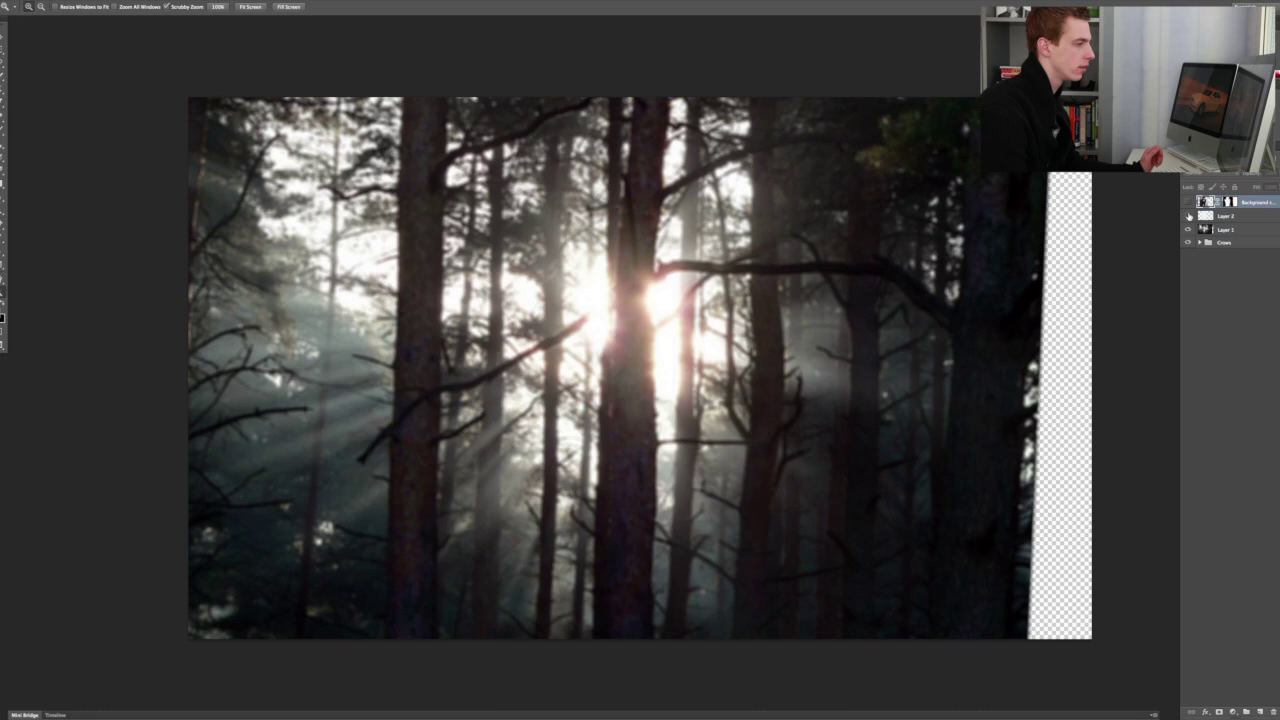
click(1188, 216)
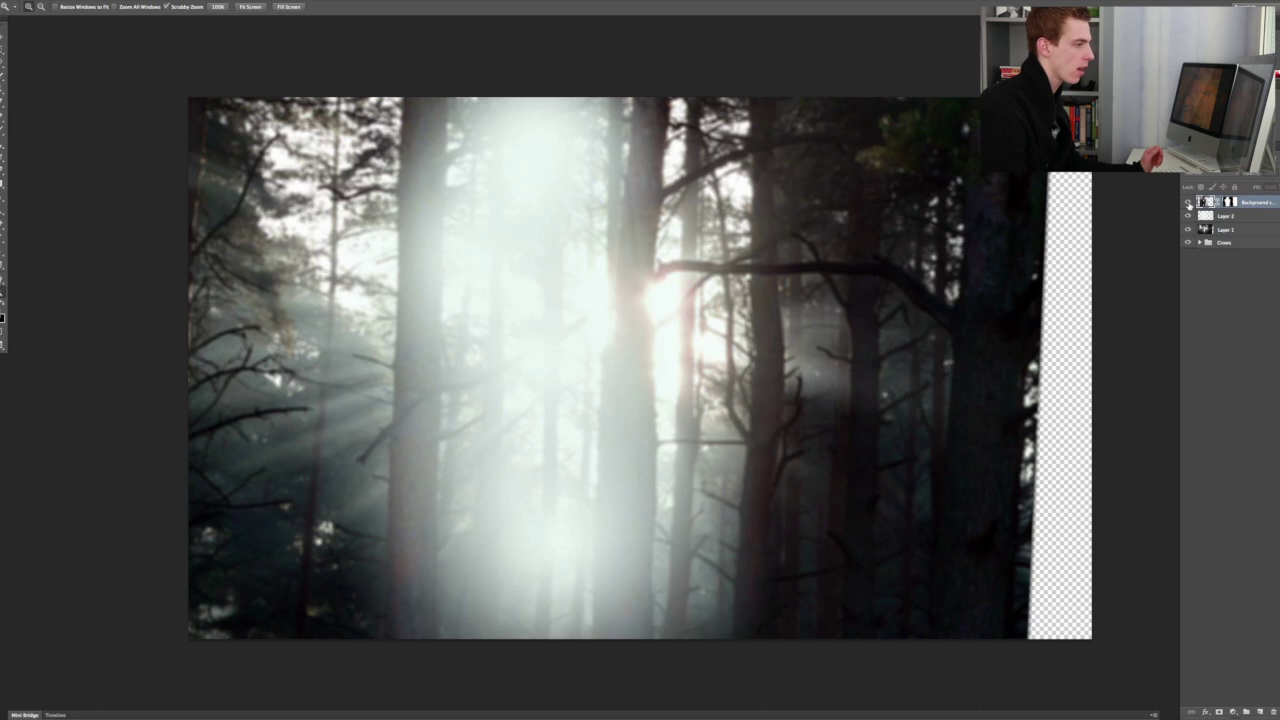
click(1188, 203)
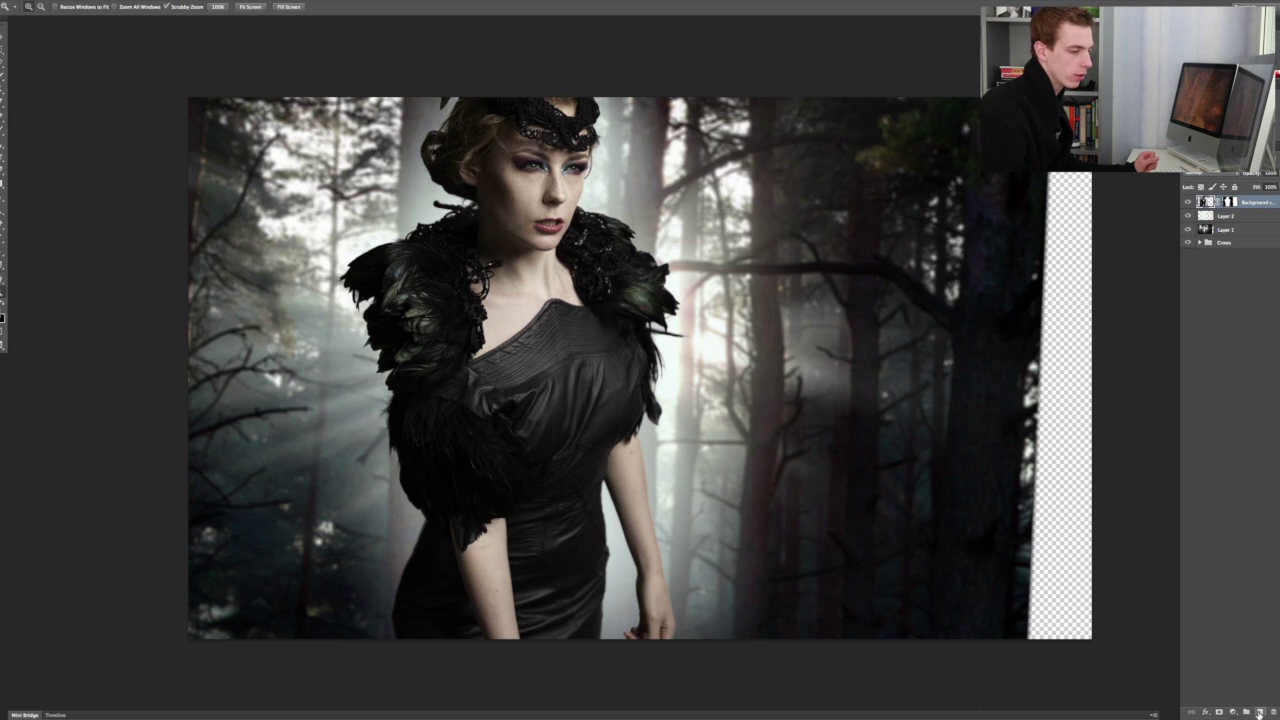
- Add a new empty layer on top and zoom in on the model's face with the Healing Brush
click(1260, 711)
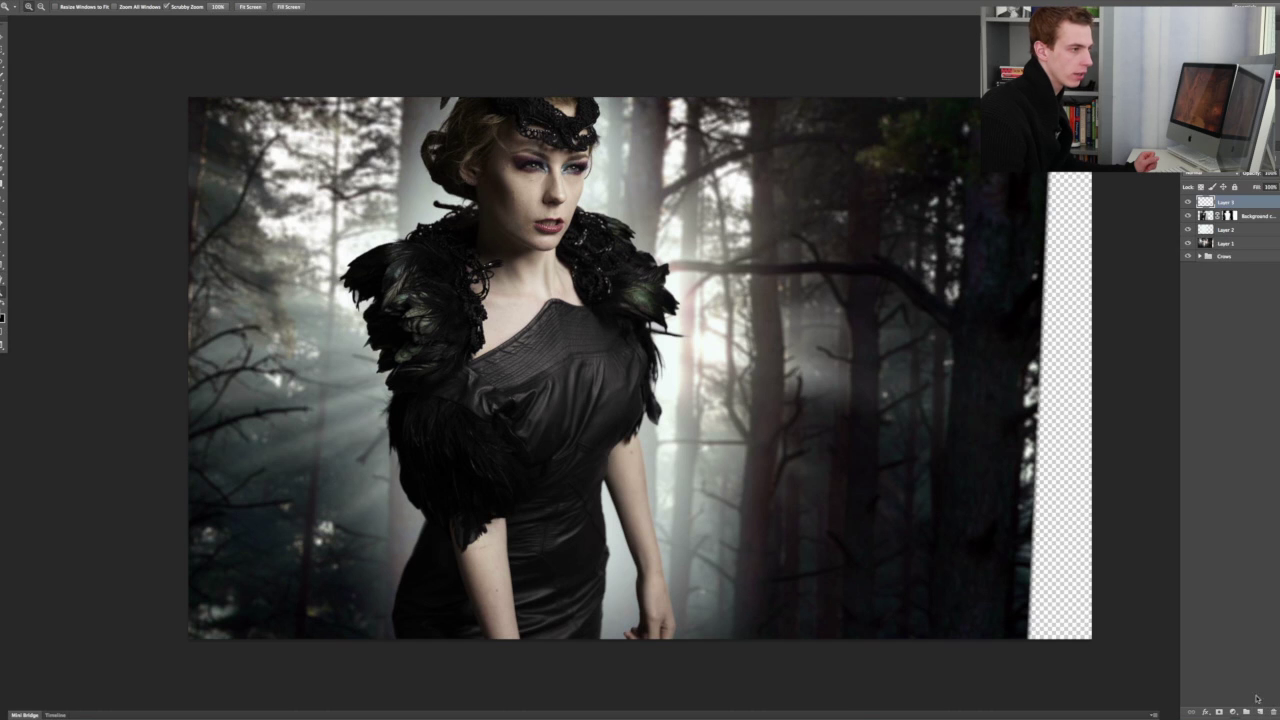
click(5, 118)
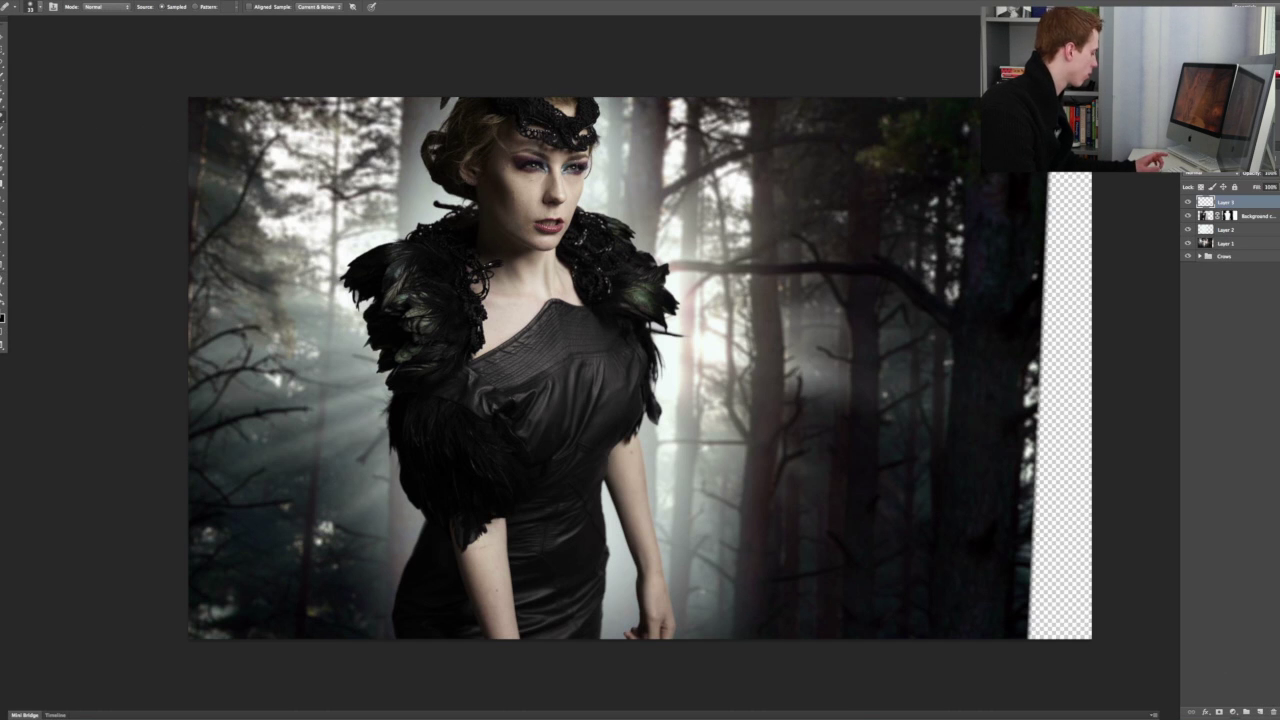
key(z)
click(539, 190)
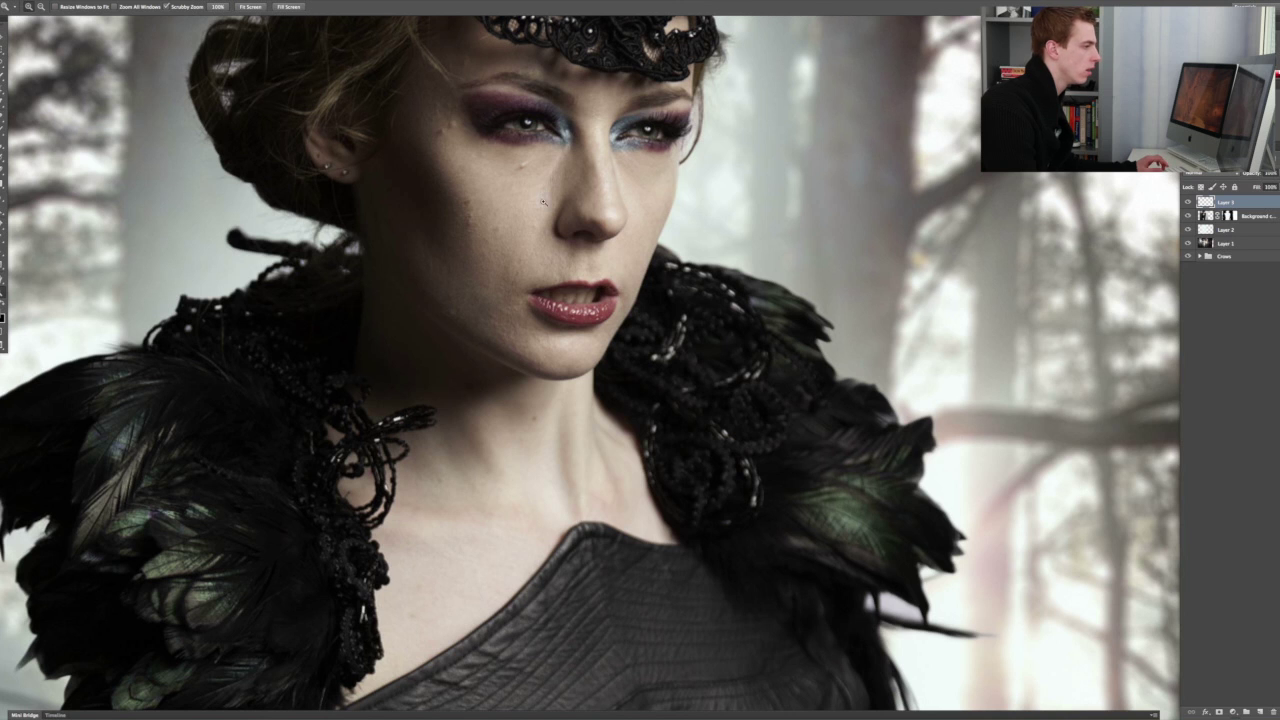
mouse_move(529, 197)
mouse_down()
mouse_move(568, 271)
mouse_move(547, 266)
mouse_up()
key(j)
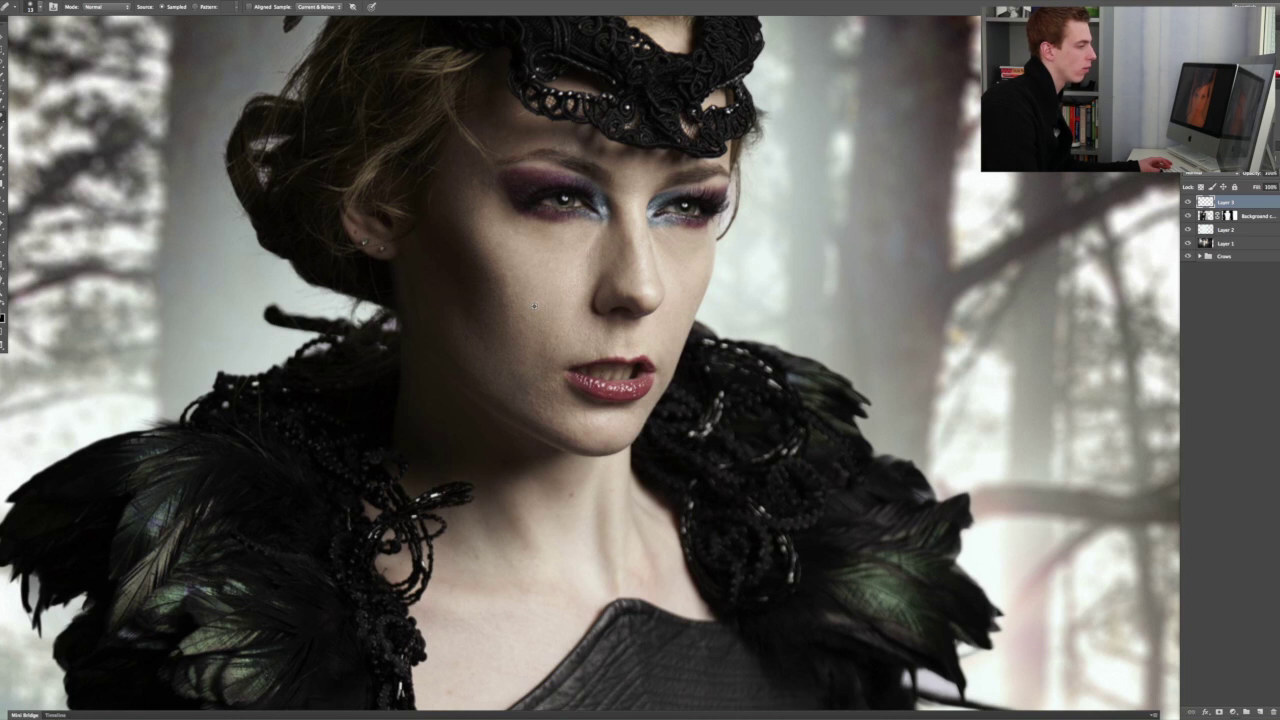
- Heal two blemishes on the model's cheek, undoing one bad stroke along the way
drag(510, 304, 520, 311)
key(ctrl+z)
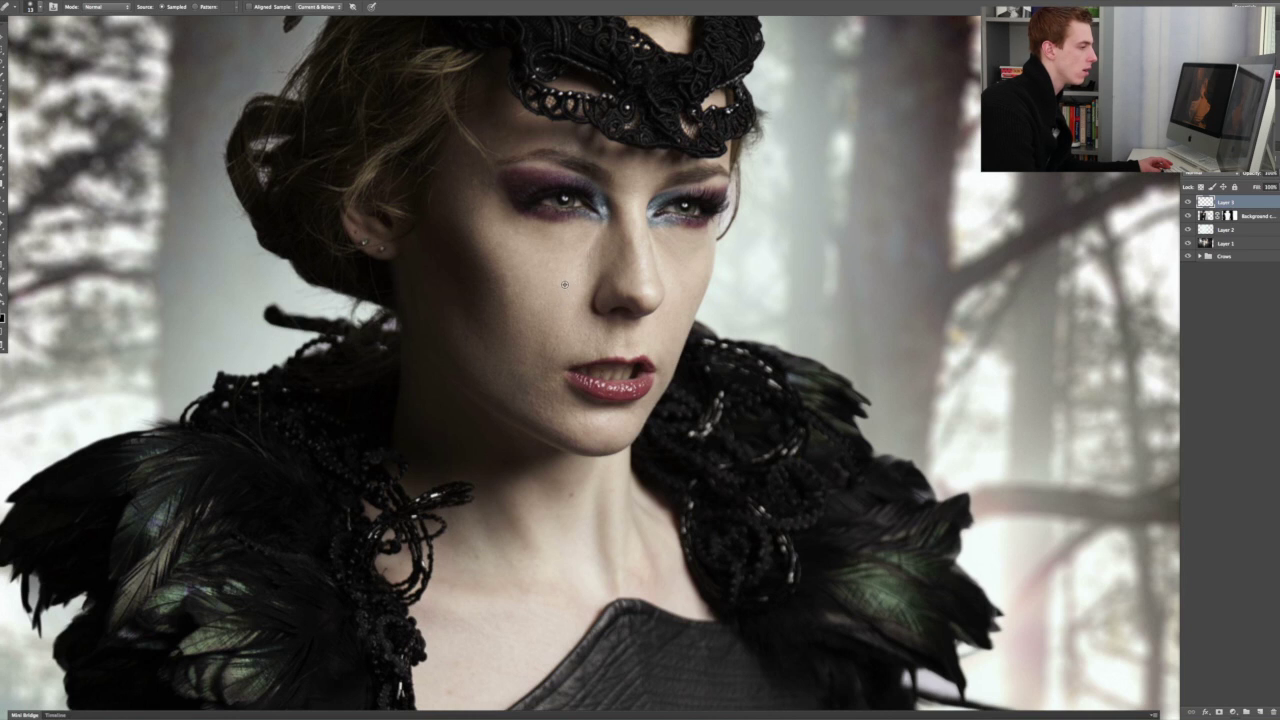
mouse_move(566, 290)
mouse_down()
mouse_move(573, 302)
mouse_move(522, 287)
mouse_move(536, 291)
mouse_up()
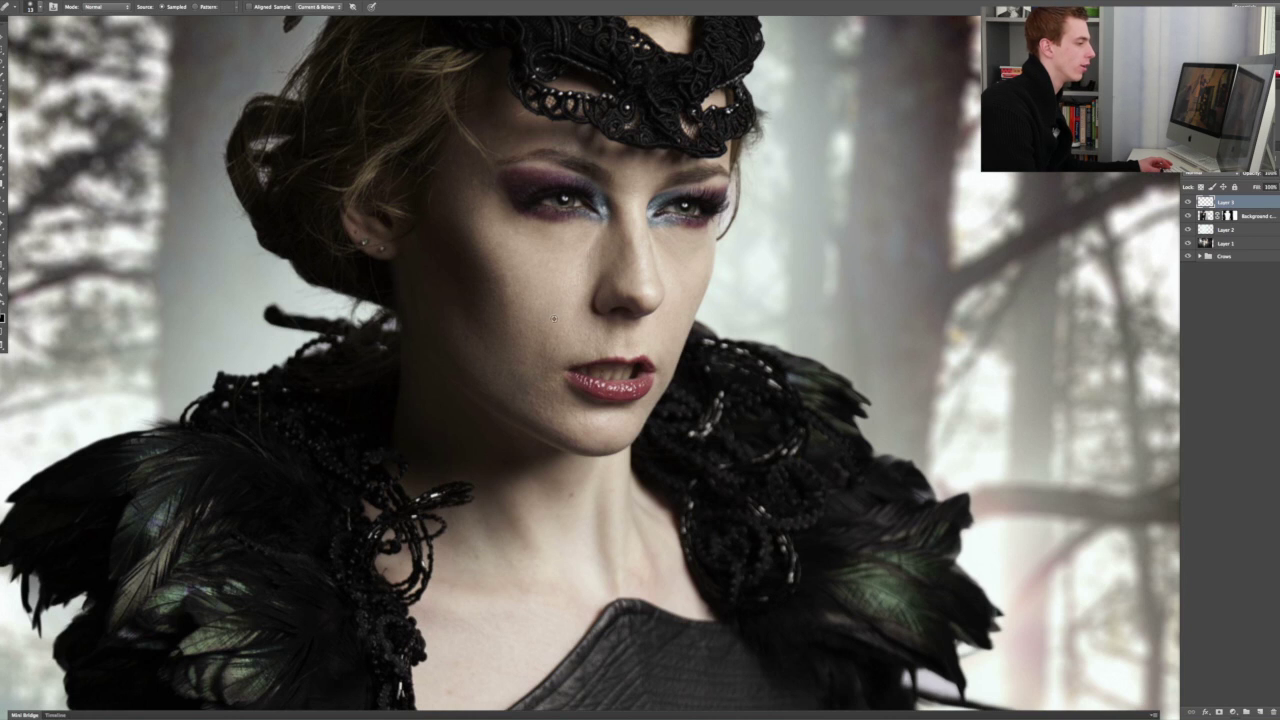
- Toggle the retouching layer on and off to compare before and after, leaving it visible
click(1188, 203)
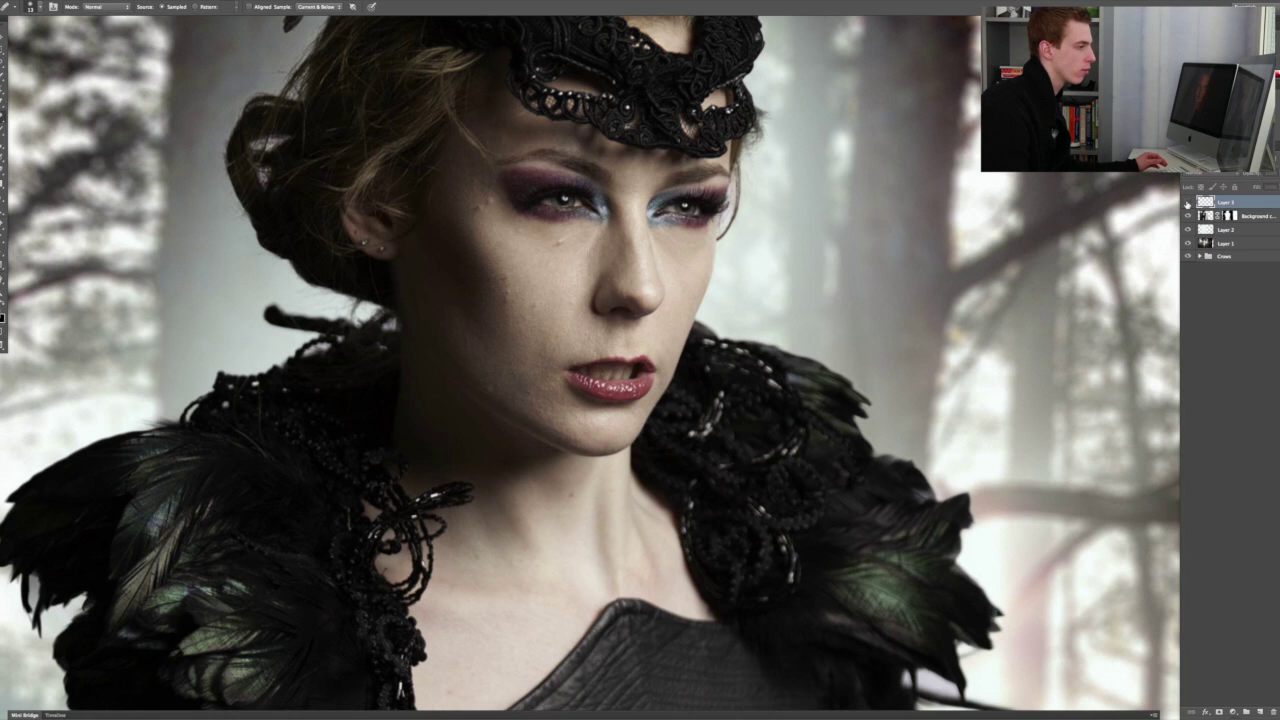
click(1187, 203)
click(1187, 204)
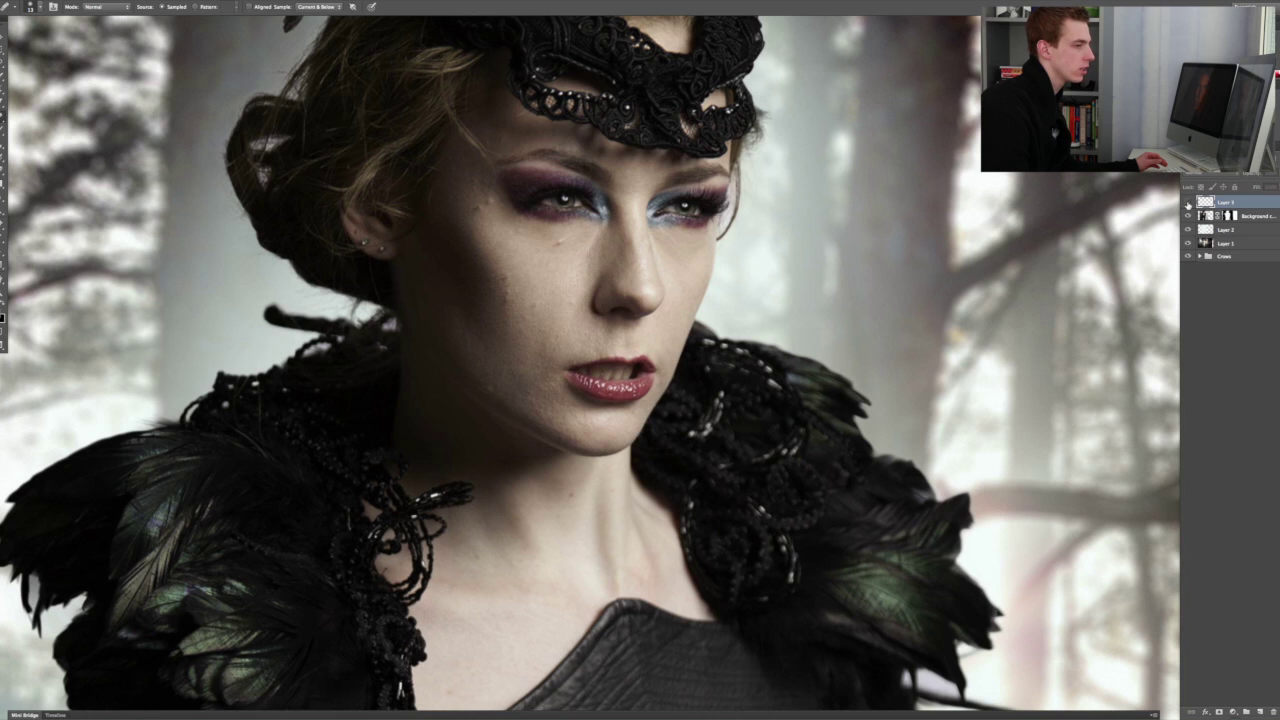
click(1188, 204)
click(1188, 204)
click(1188, 203)
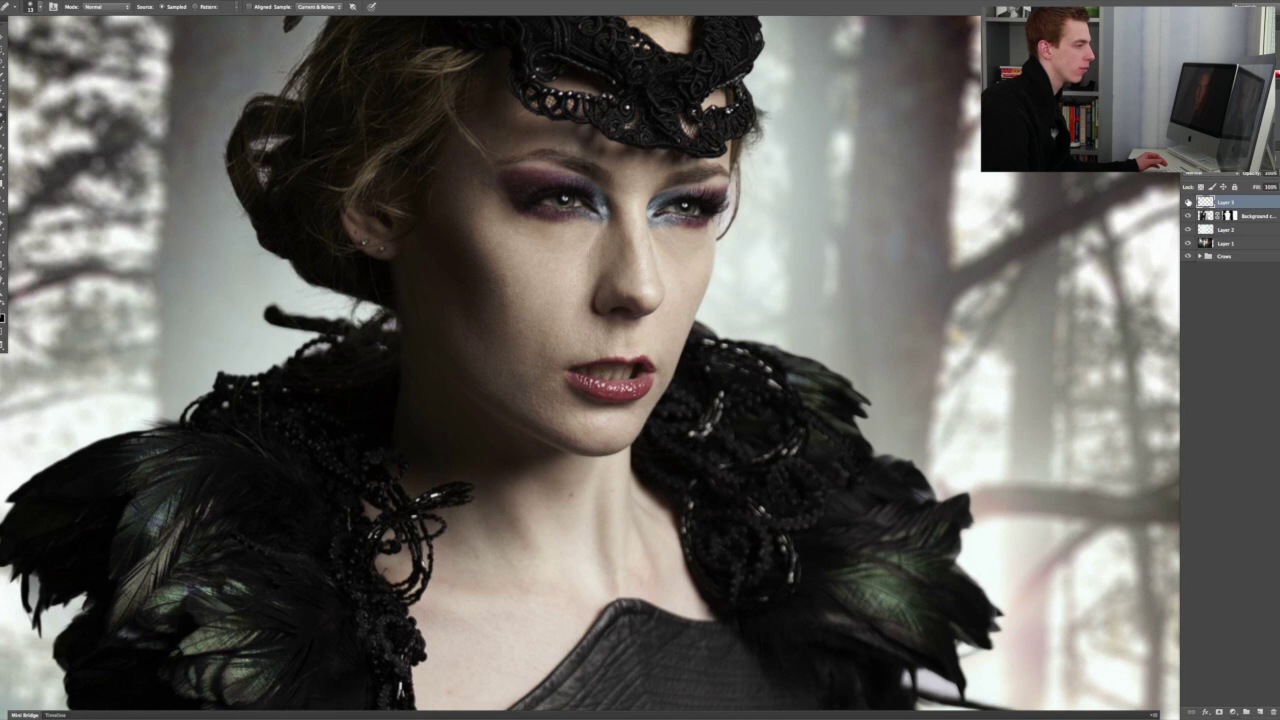
click(1188, 203)
click(1188, 203)
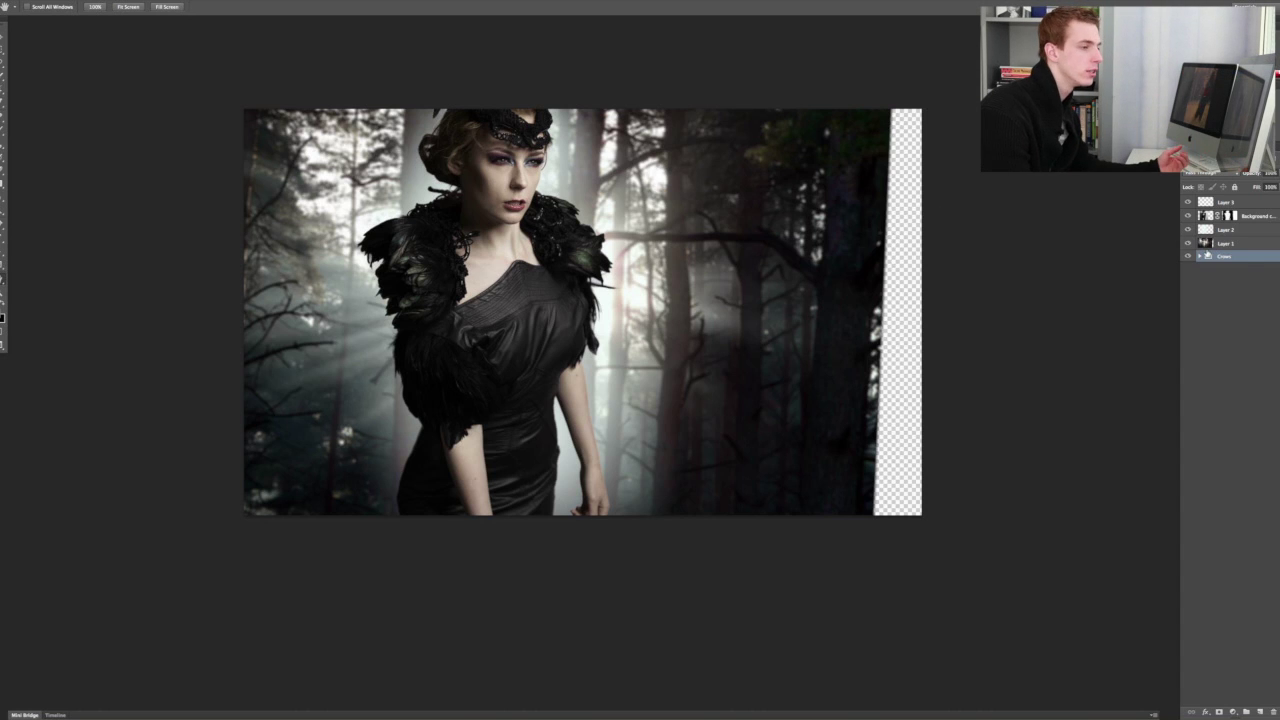
- Move the Crows group to the top of the layer stack and set its blend mode to Multiply
drag(1214, 258, 1229, 197)
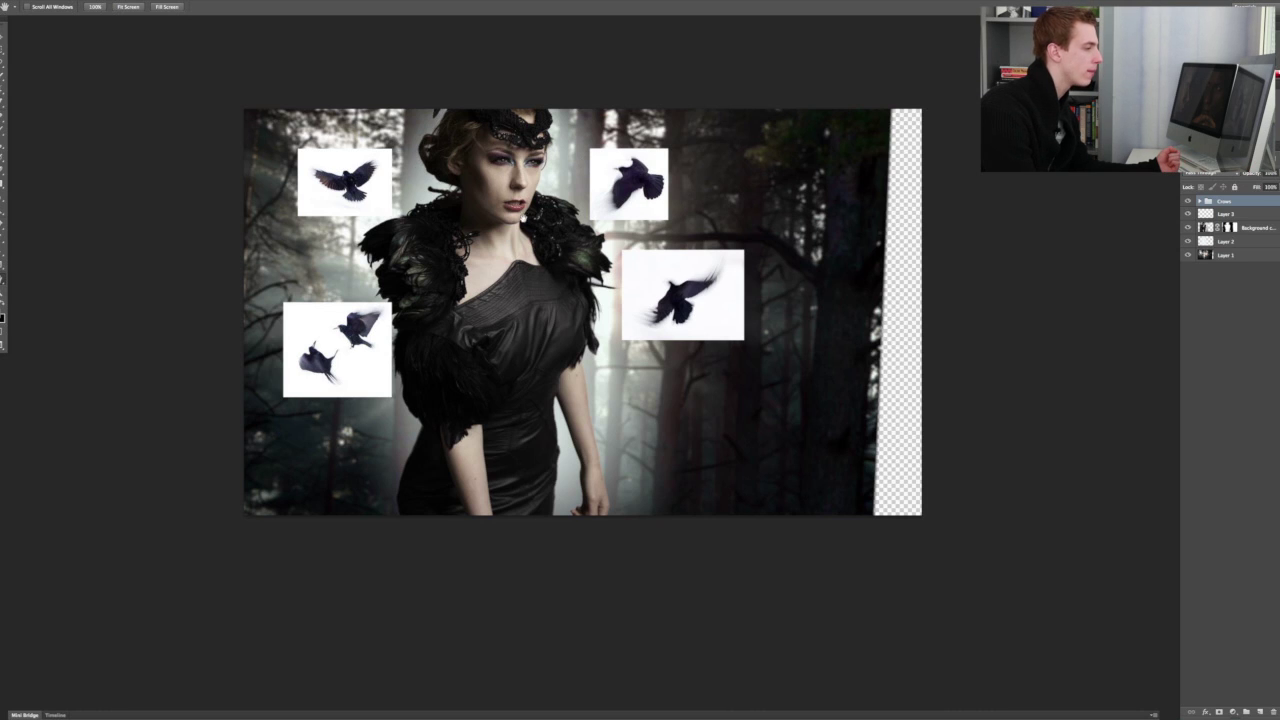
click(1201, 202)
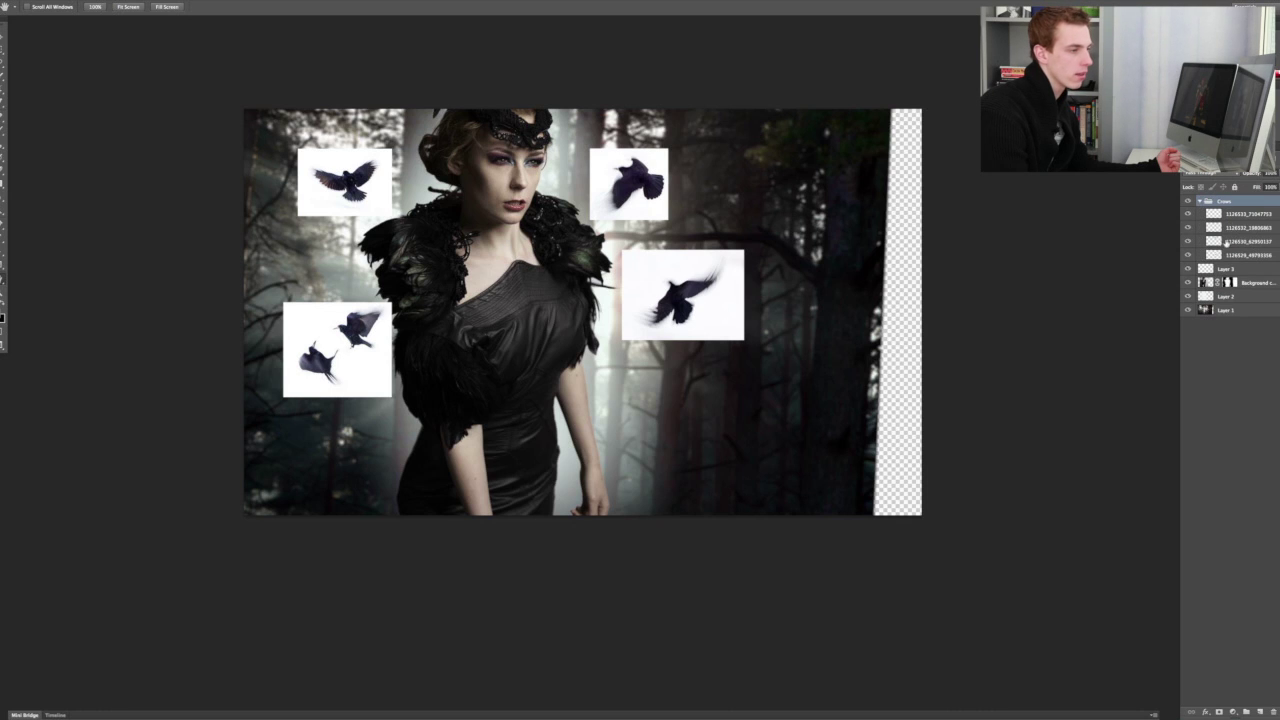
click(1200, 202)
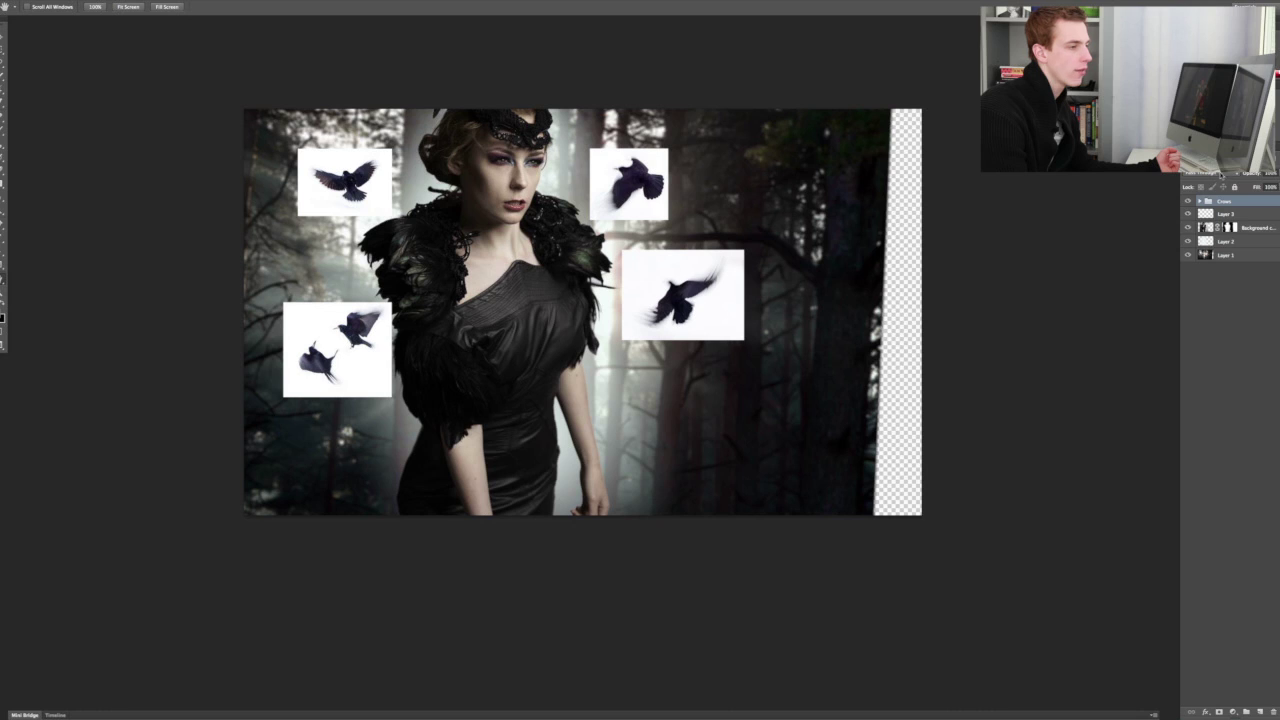
click(1217, 173)
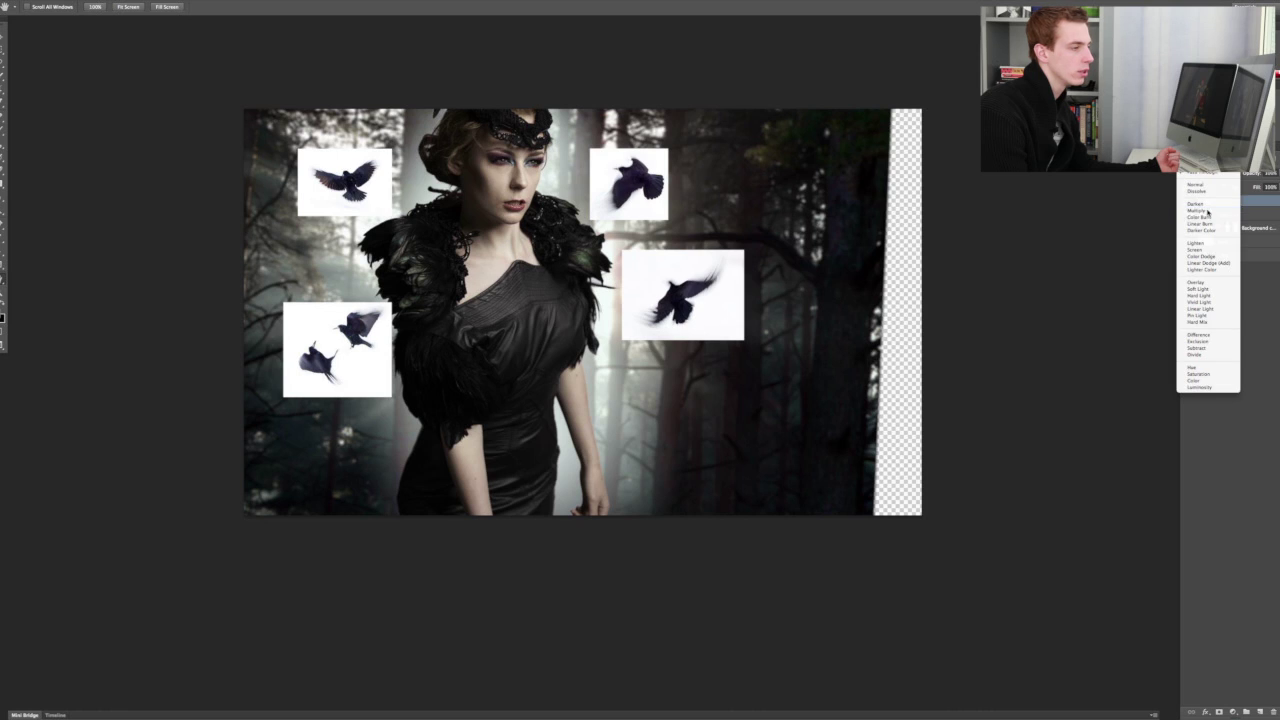
click(1198, 210)
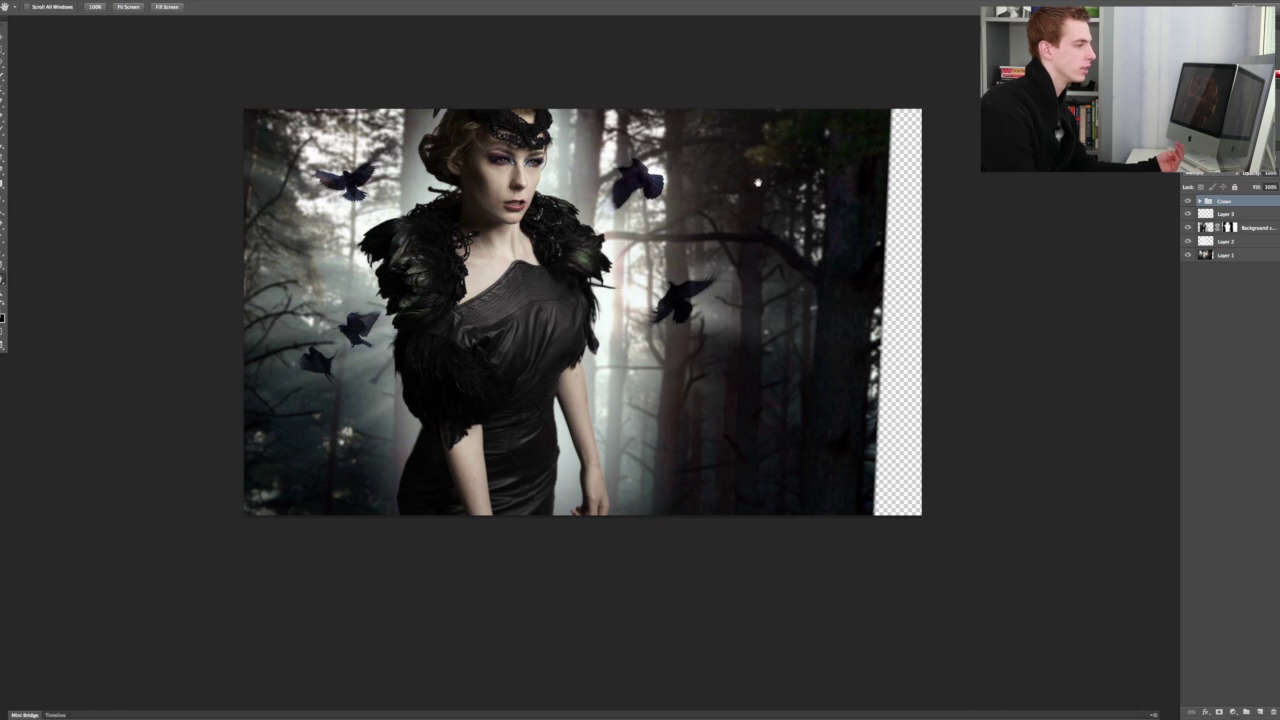
- Nudge the right-hand crow up and right, then duplicate and spread the crows into more groups
click(1201, 202)
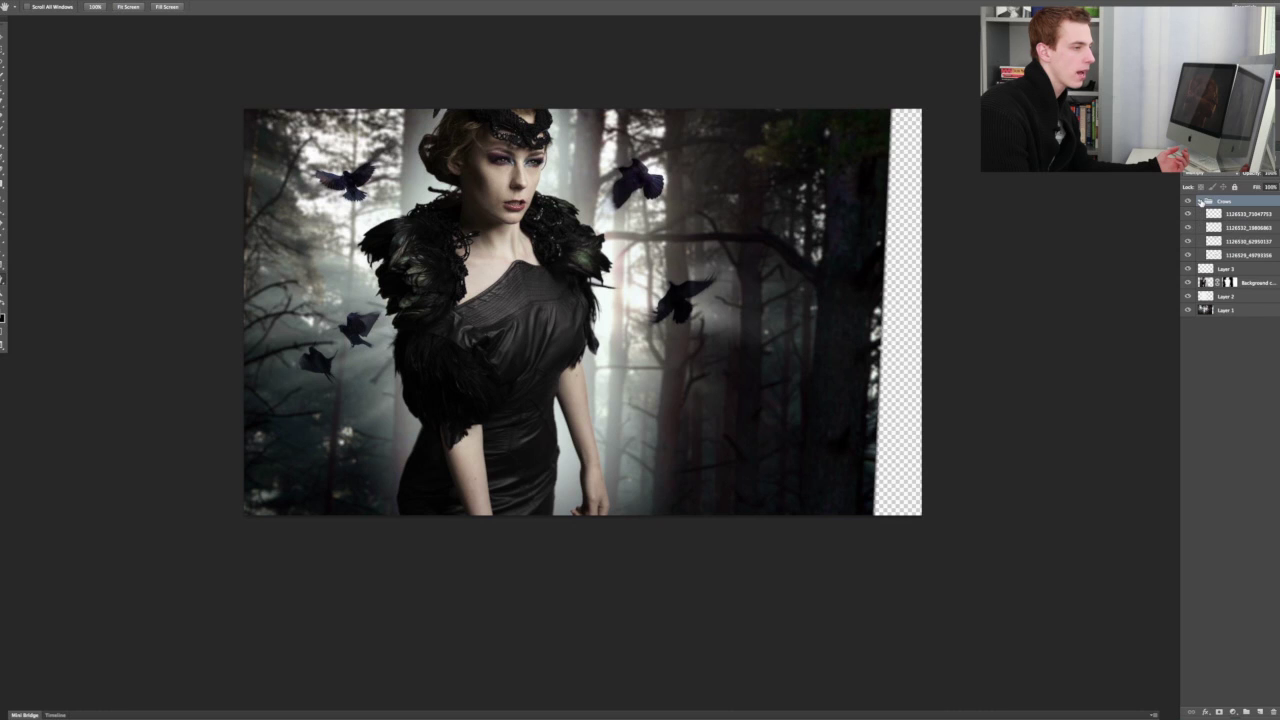
click(1229, 256)
key(v)
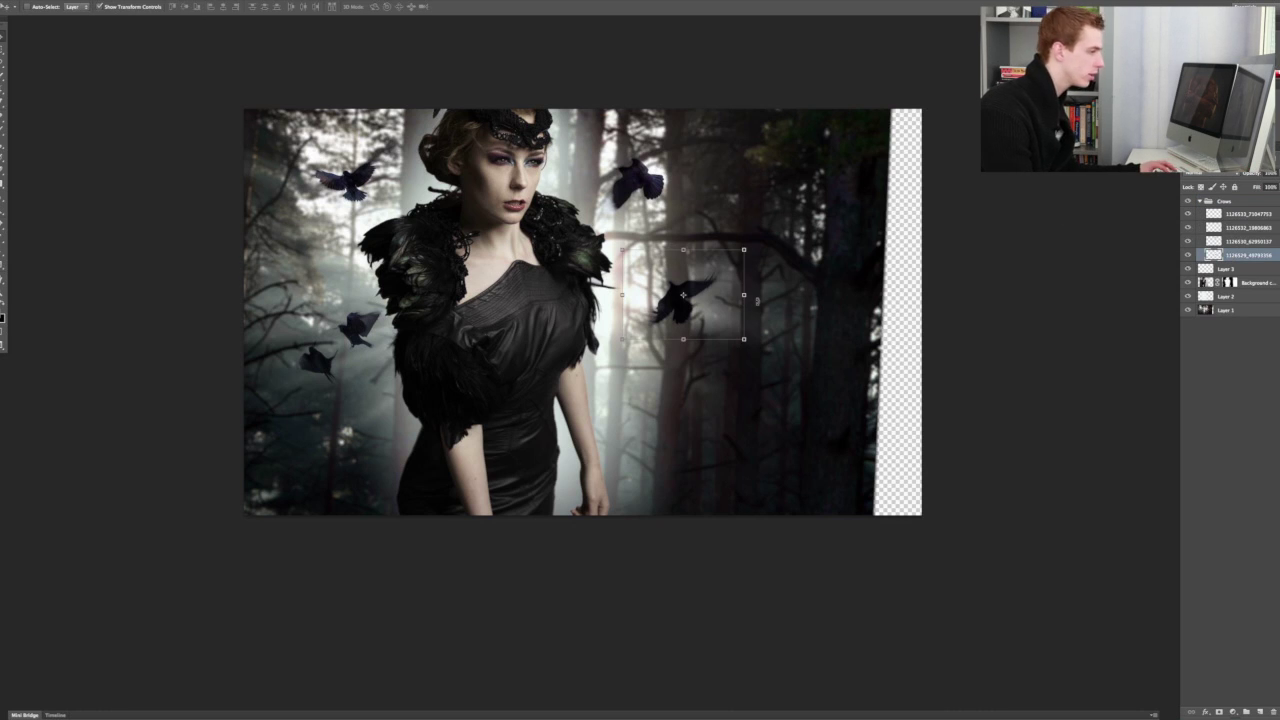
drag(709, 277, 729, 261)
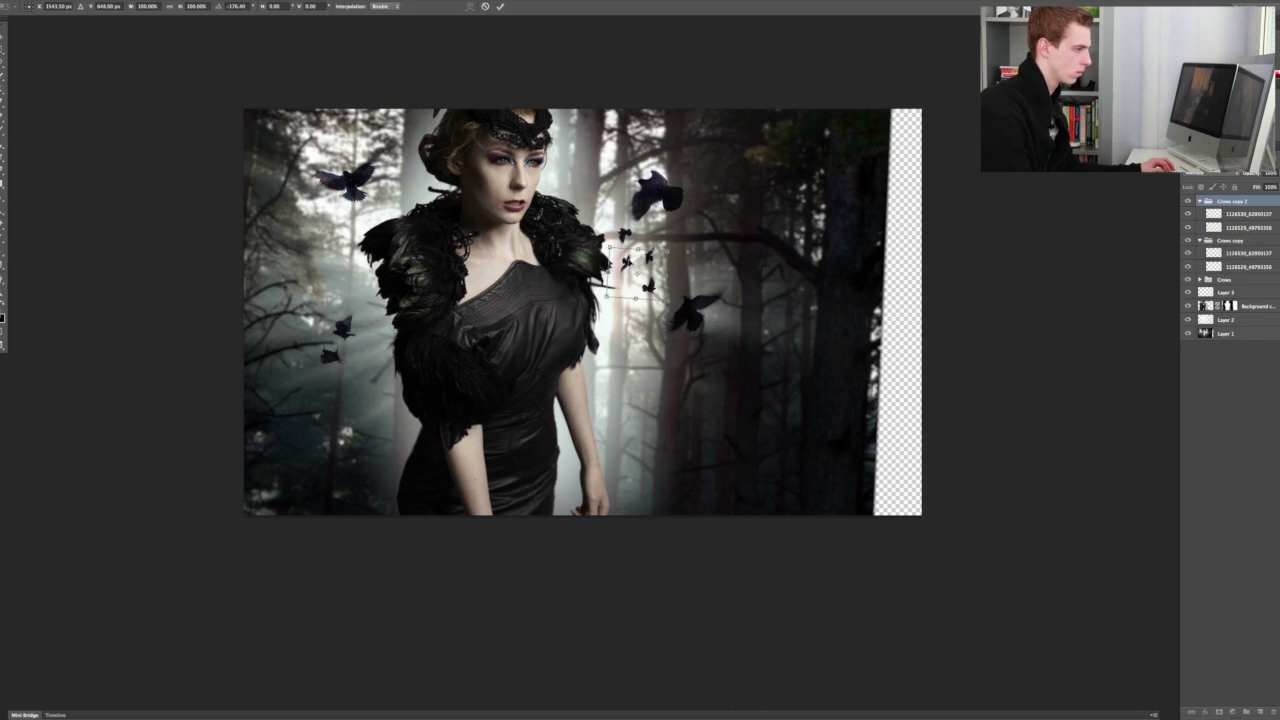
drag(650, 245, 378, 248)
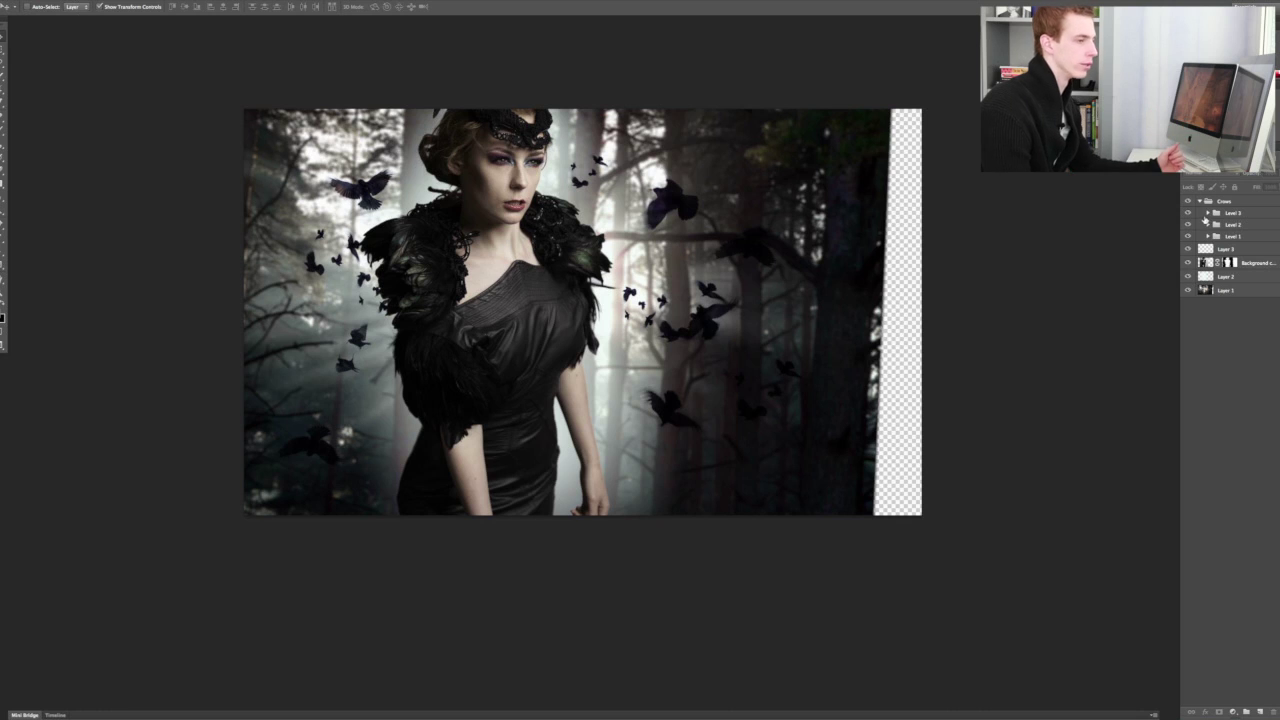
- Hide Level 1, merge the Level 3 group into one layer and set it to Multiply
click(1188, 235)
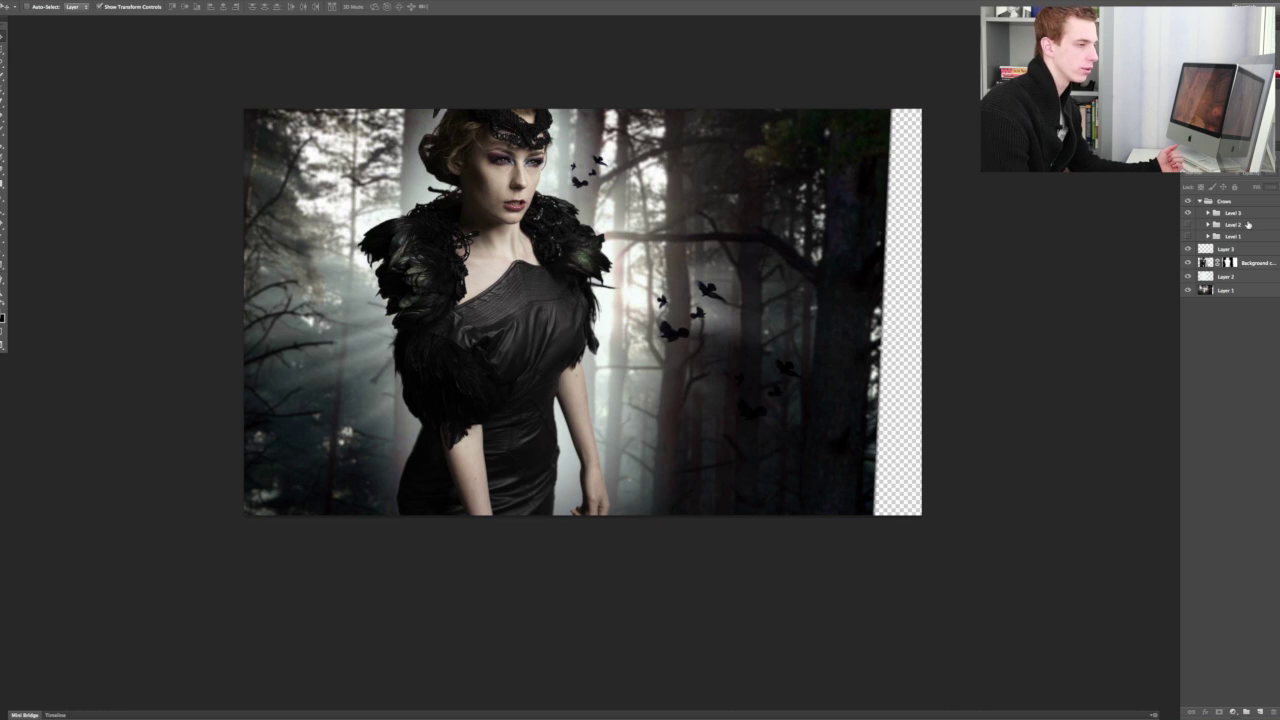
click(1235, 215)
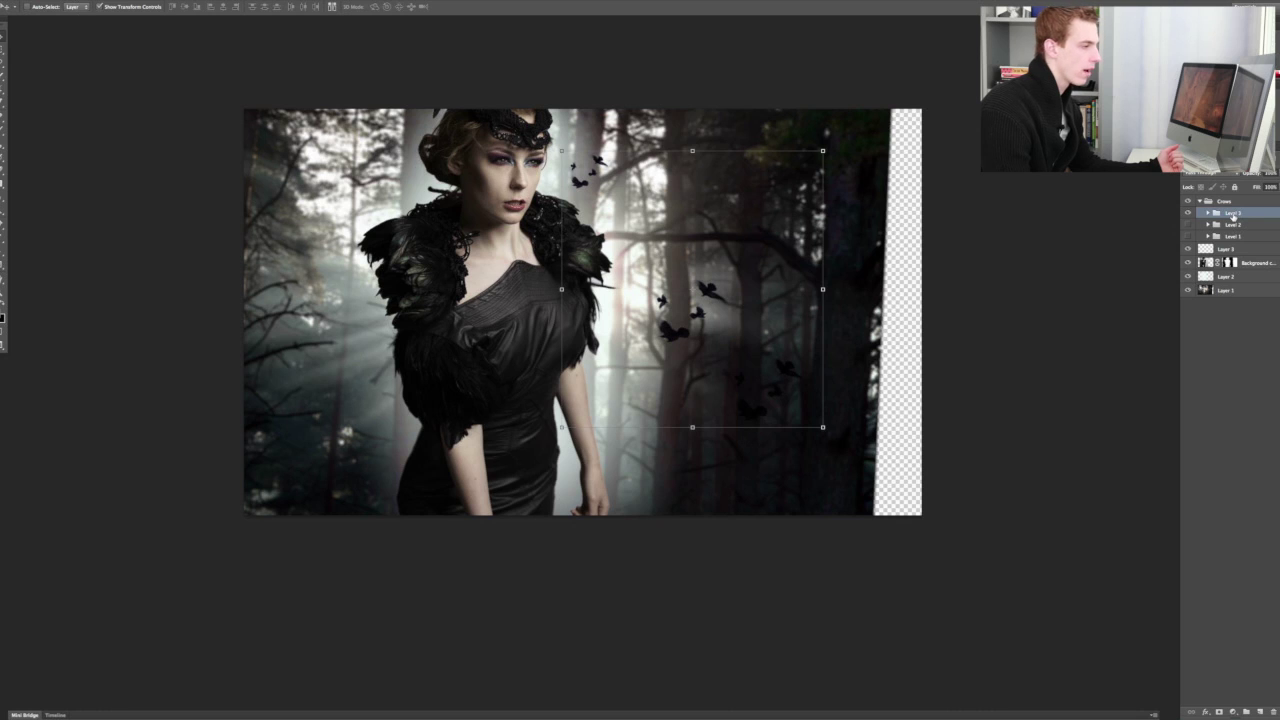
right_click(1232, 217)
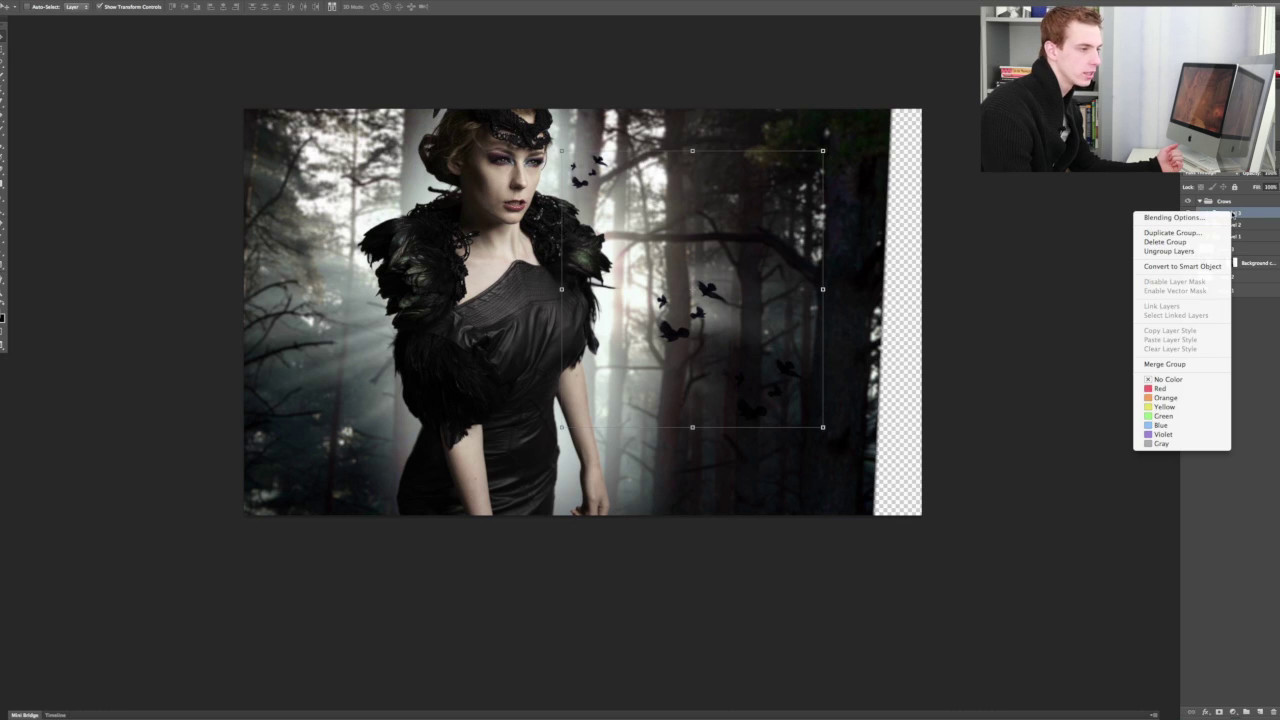
click(1166, 364)
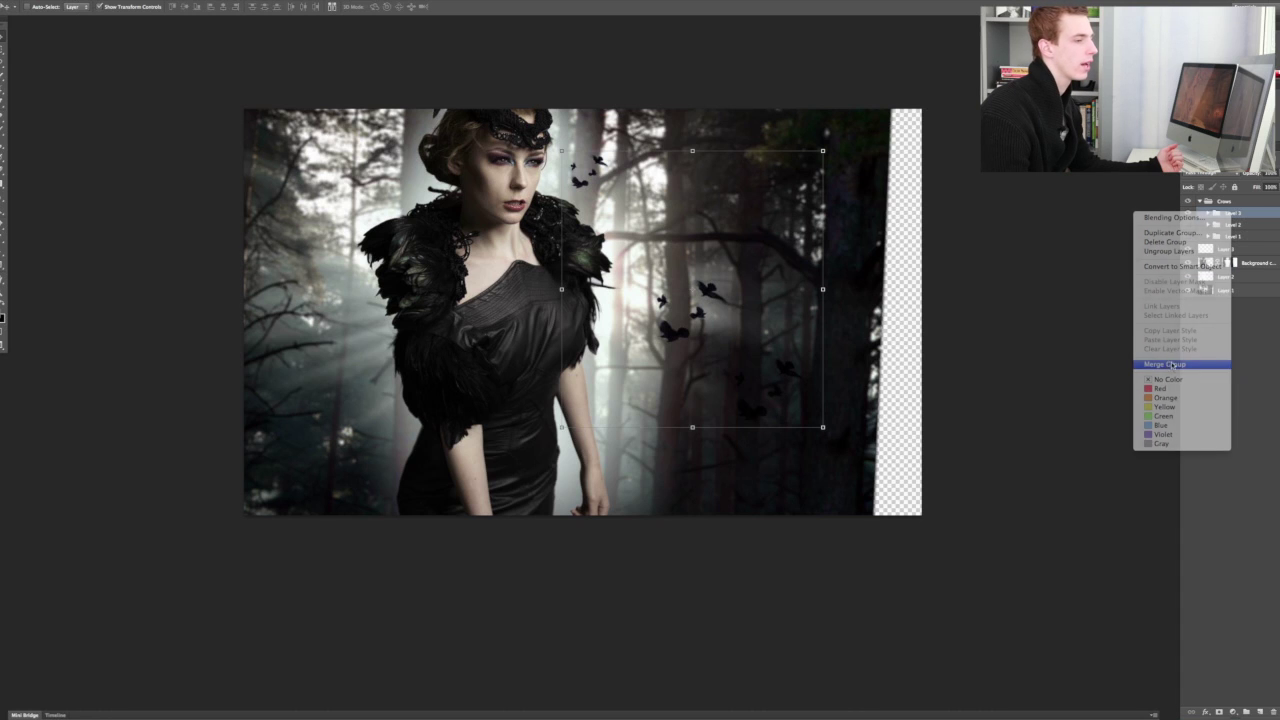
click(1208, 178)
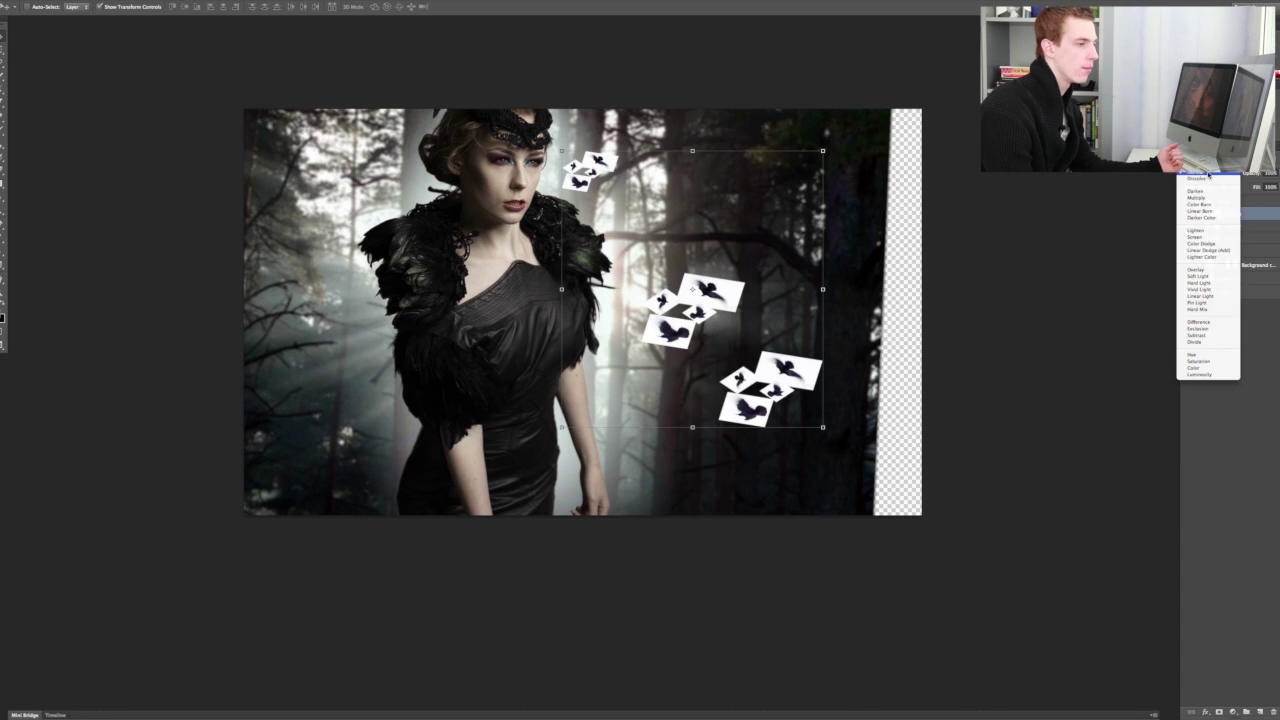
click(1208, 201)
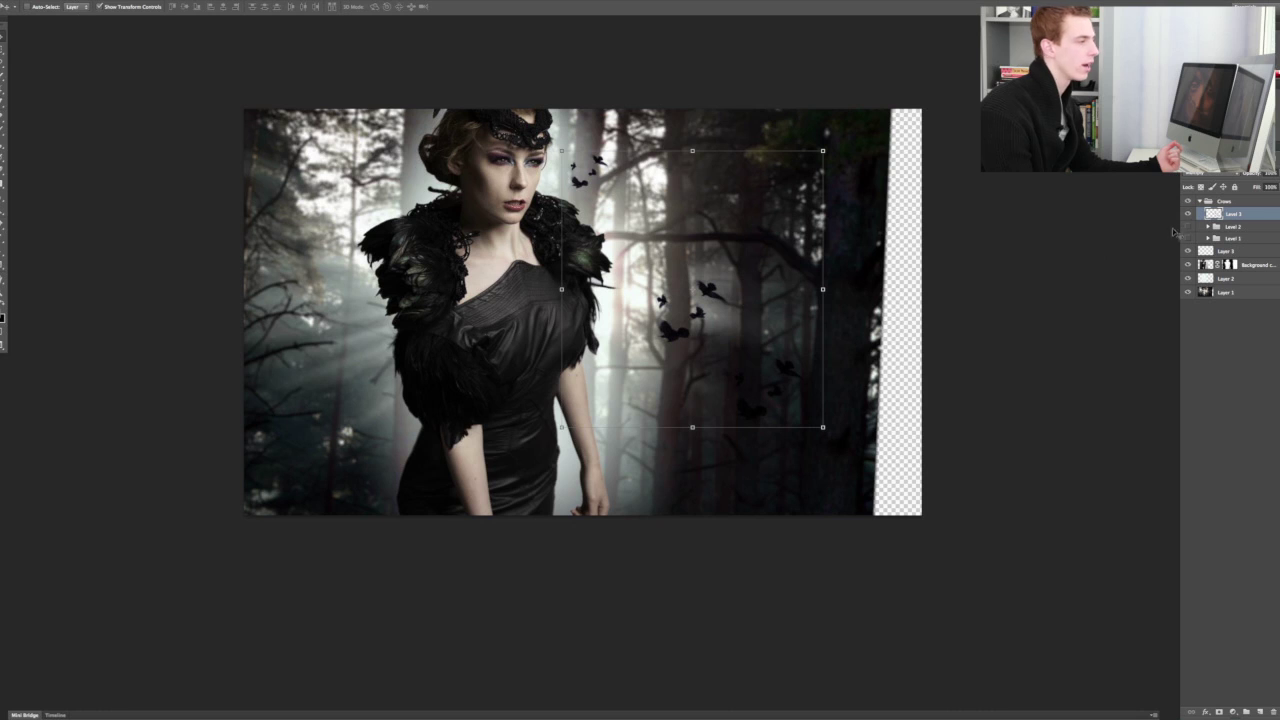
- Apply a Lens Blur to Level 3 using its inverted layer mask, with focal distance 42
click(238, 1)
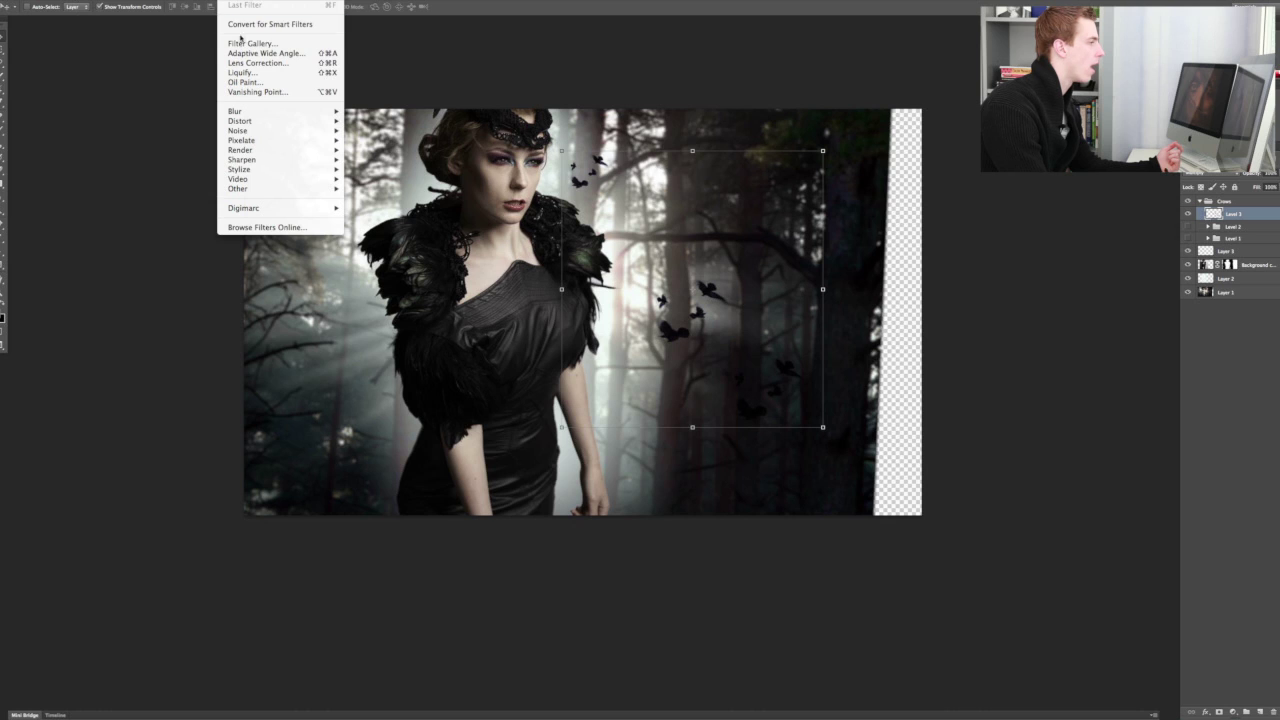
mouse_move(266, 114)
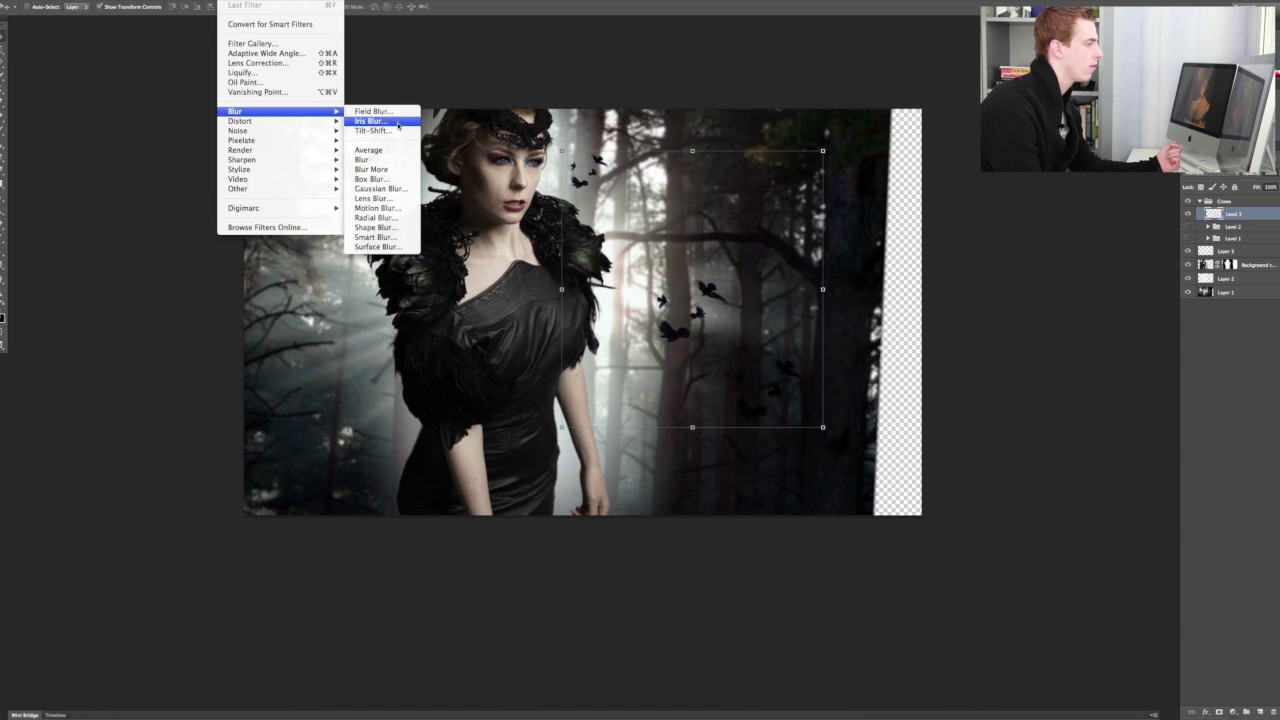
click(388, 201)
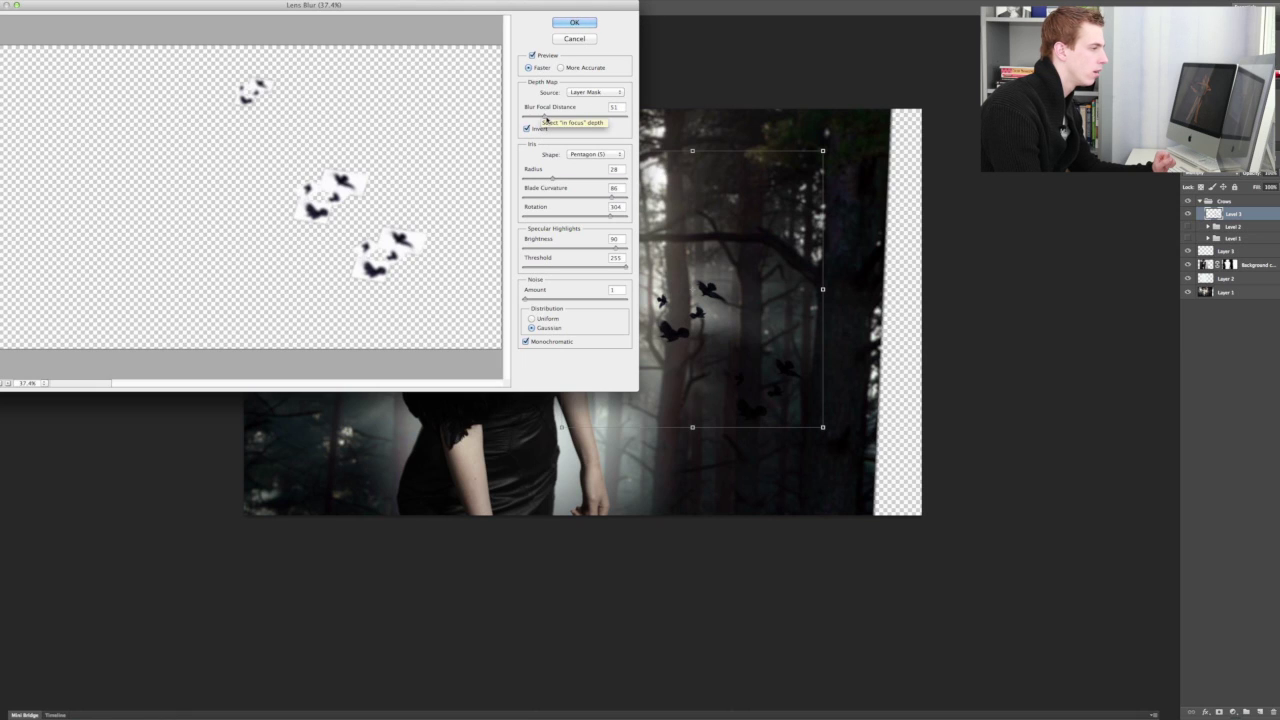
drag(545, 119, 549, 119)
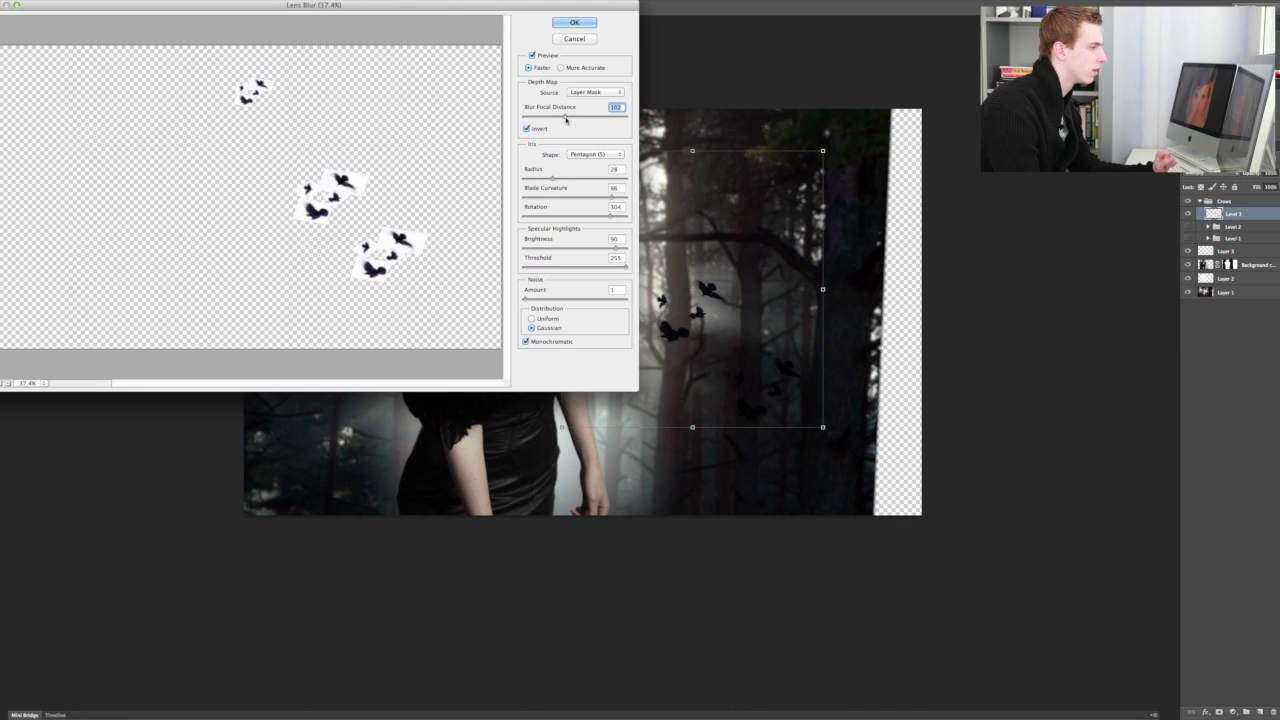
drag(557, 118, 537, 118)
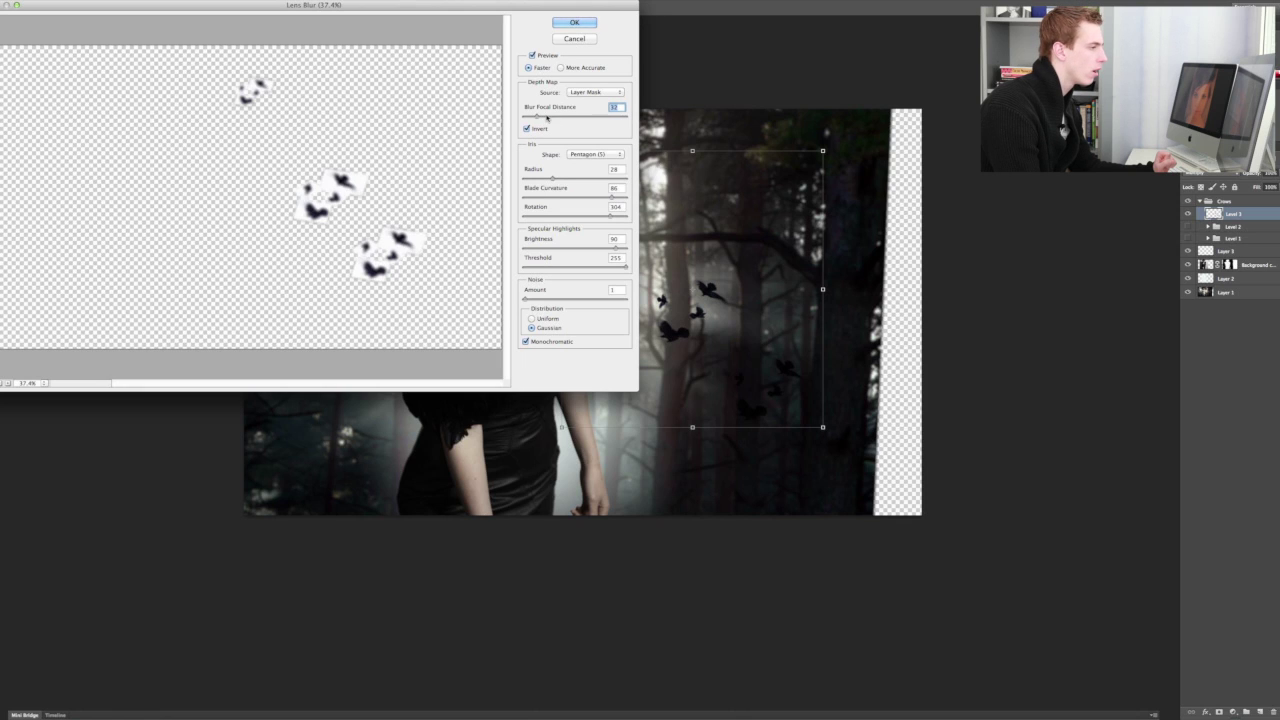
click(541, 118)
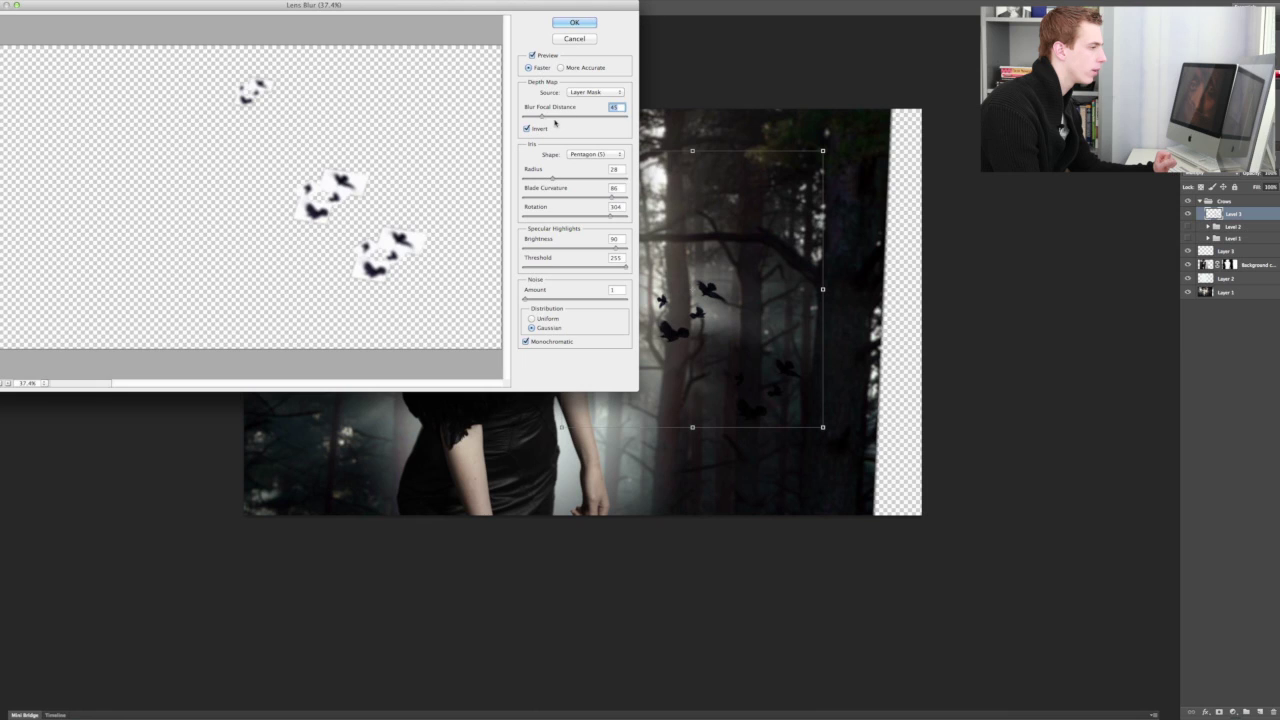
click(540, 118)
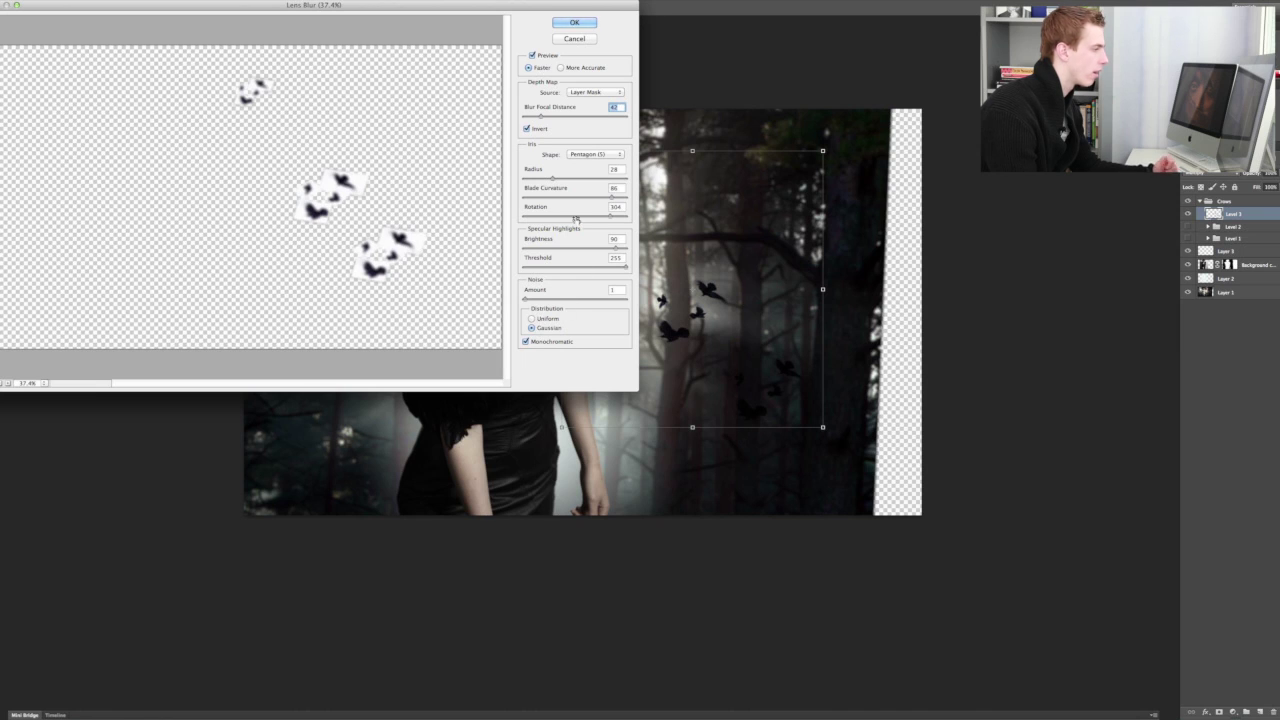
click(576, 23)
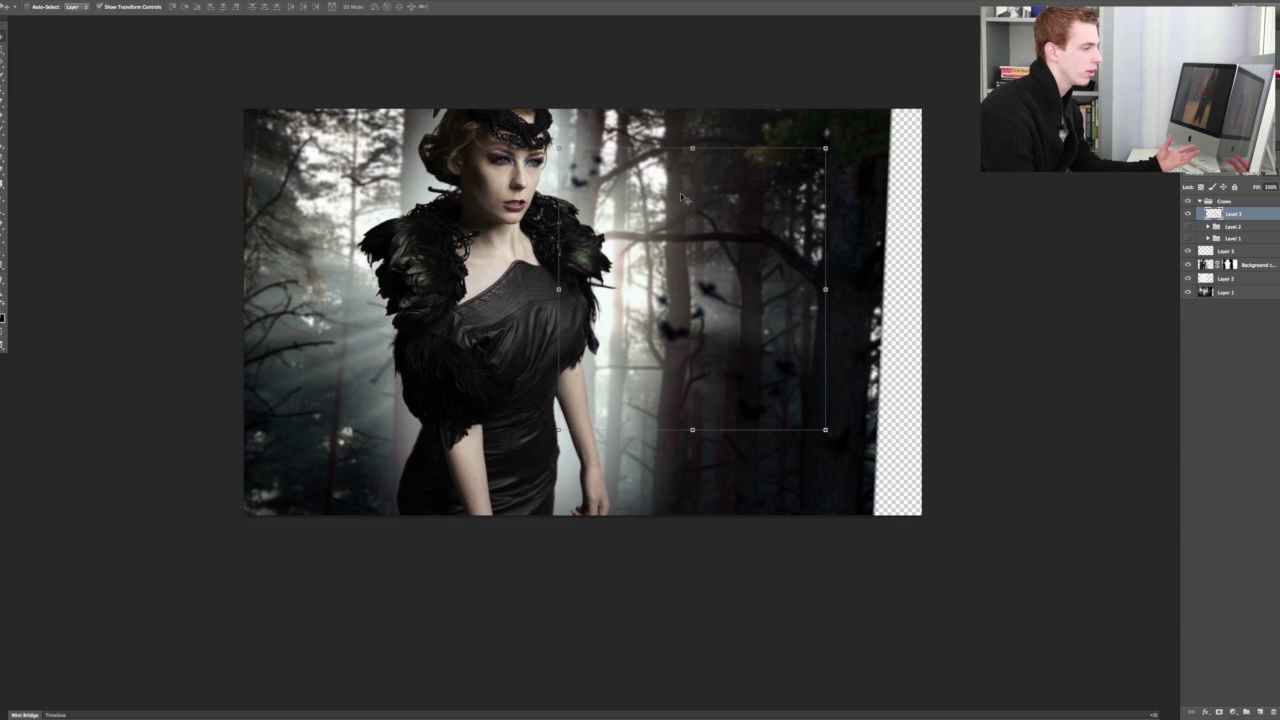
- Show the Level 2 crows and merge the Level 2 group into a single layer
click(1188, 227)
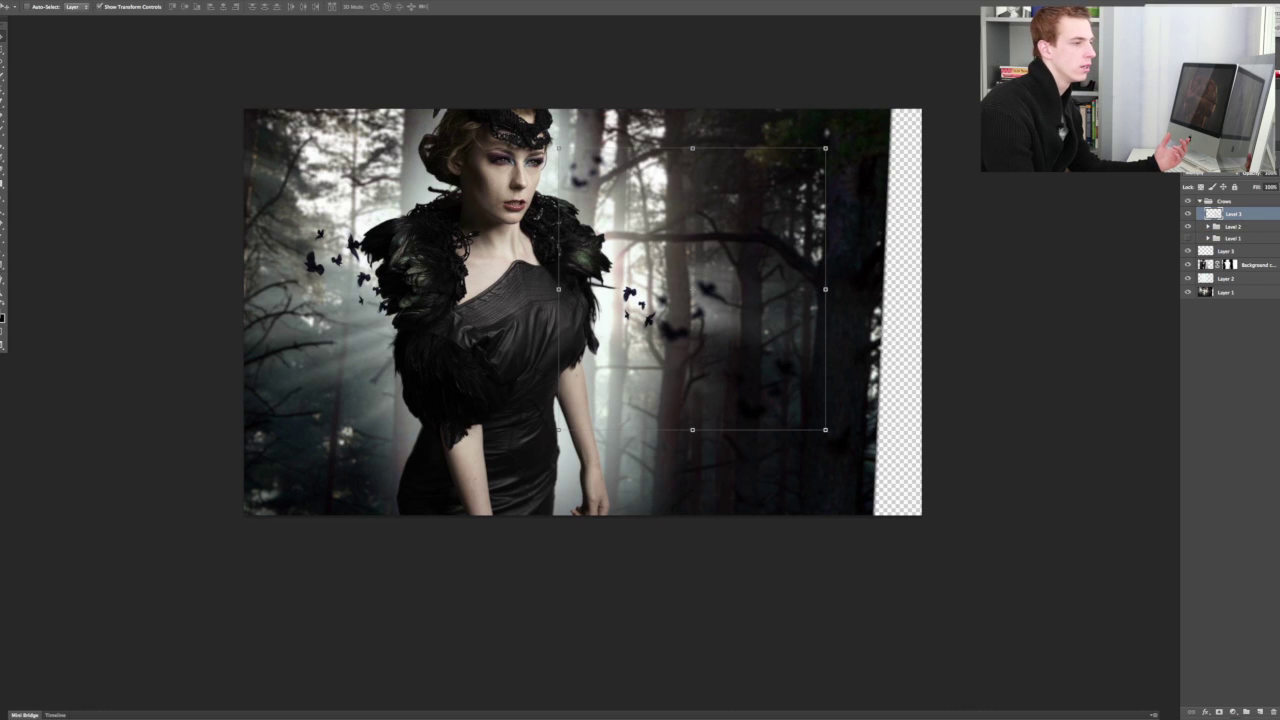
click(1232, 228)
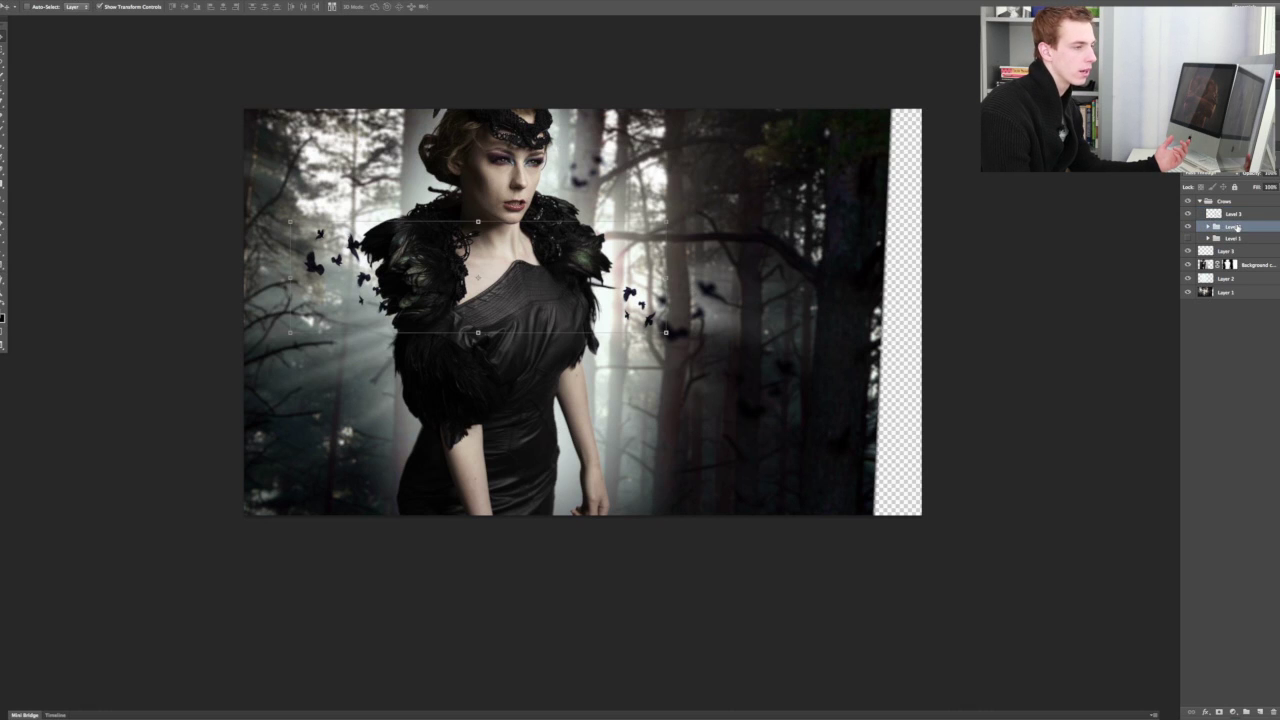
right_click(1233, 228)
click(1175, 374)
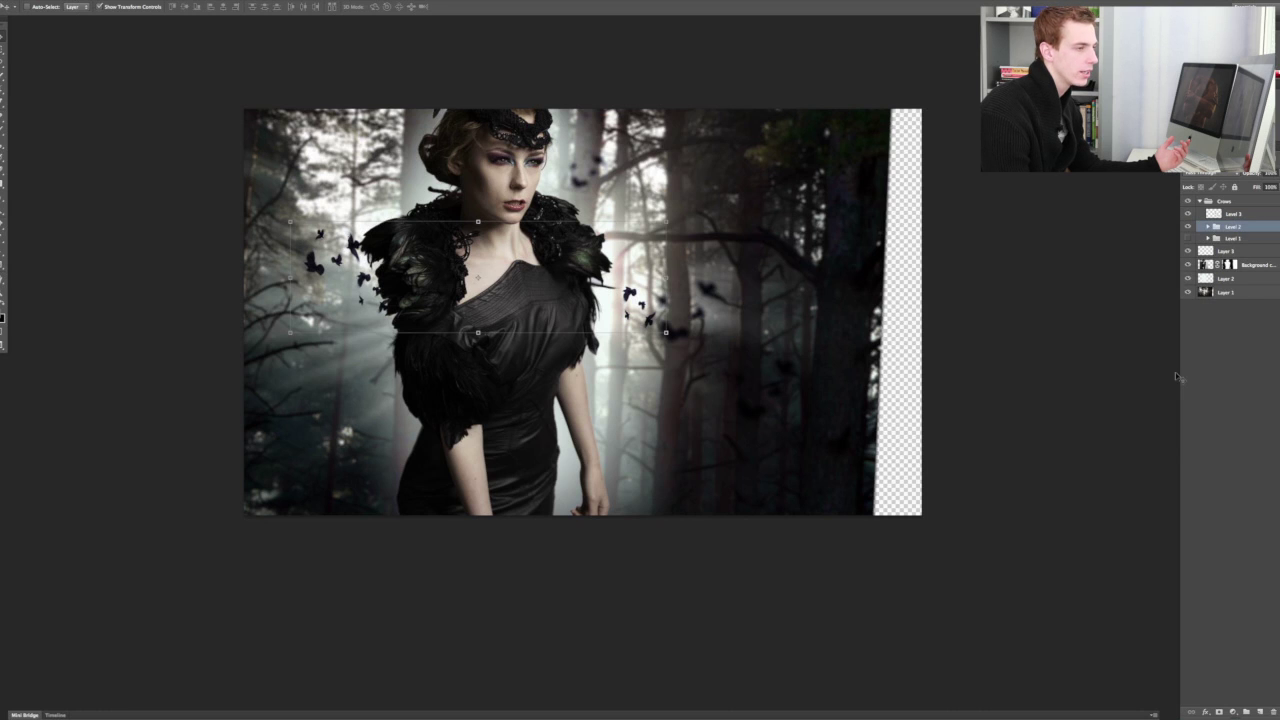
click(1200, 178)
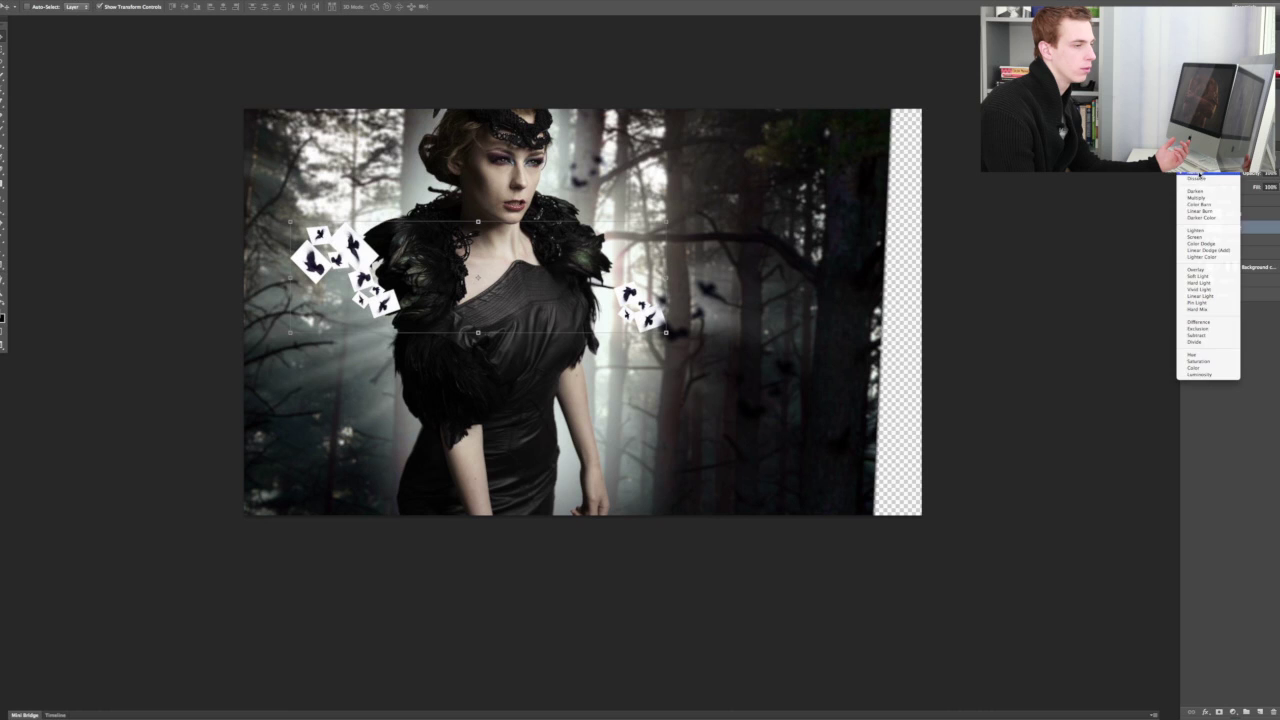
- Set Level 2 to Multiply and give it a Lens Blur with focal distance 85
click(1195, 197)
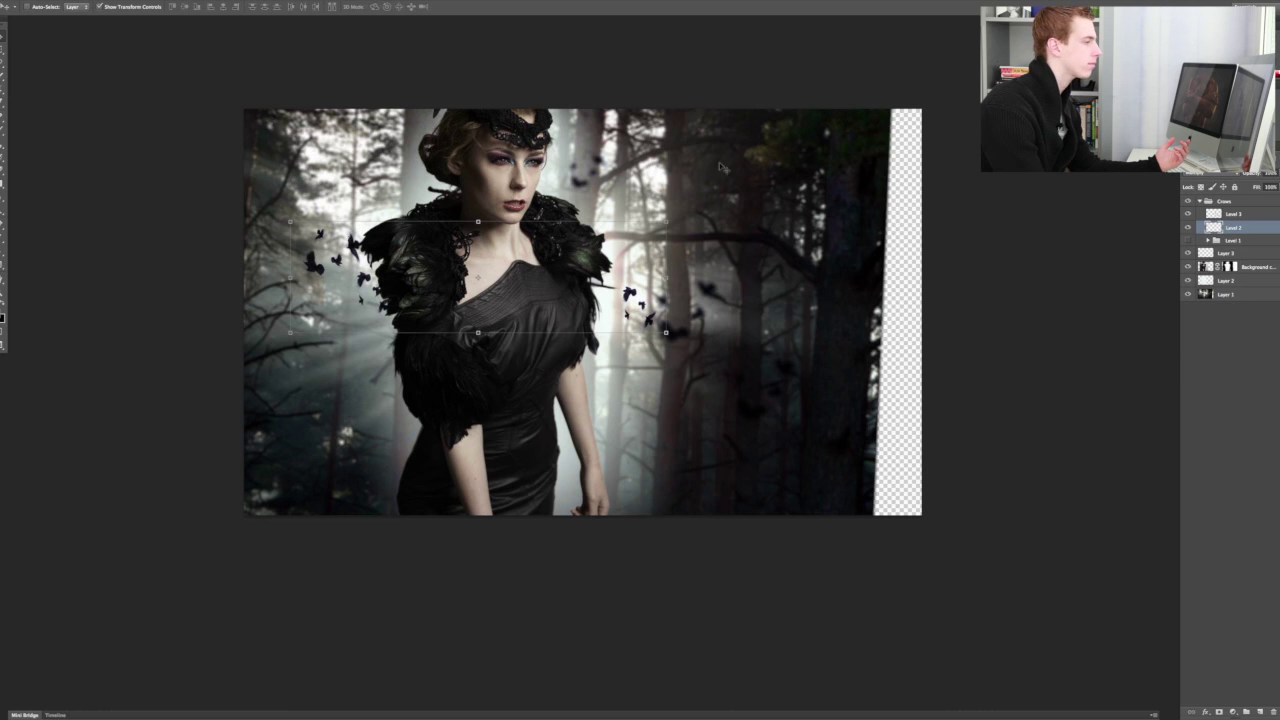
click(232, 0)
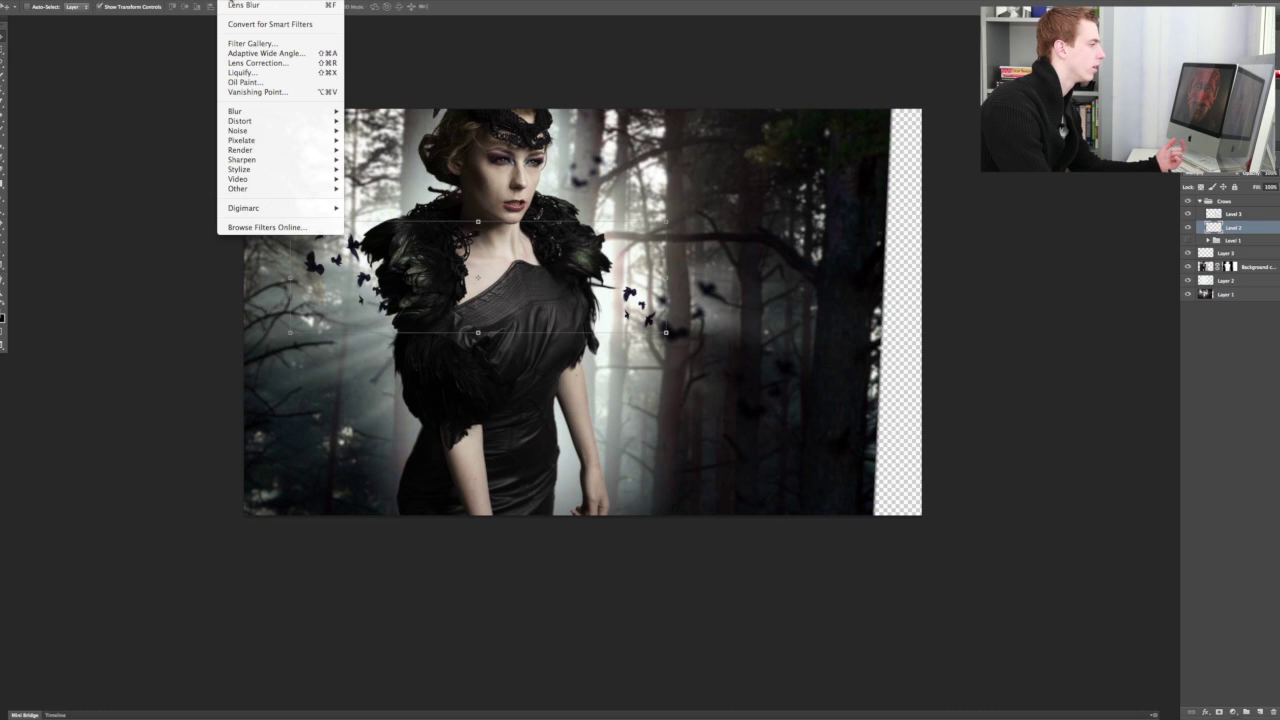
mouse_move(258, 114)
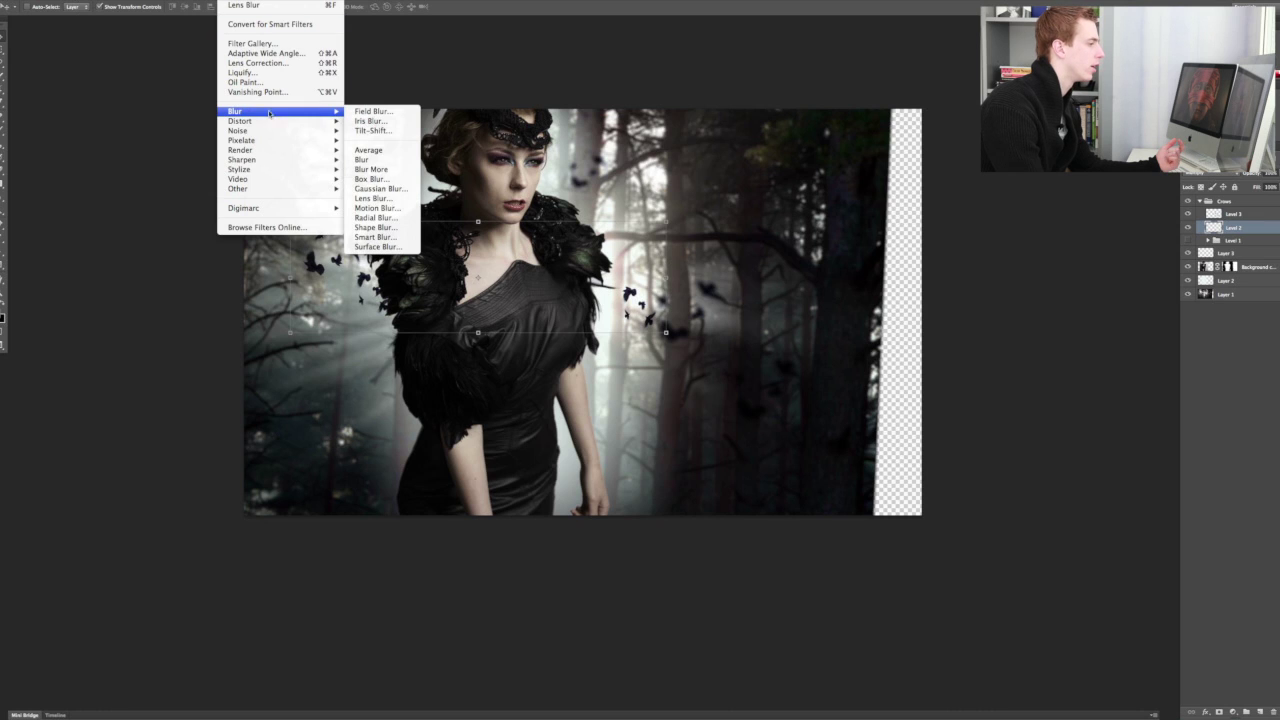
click(372, 198)
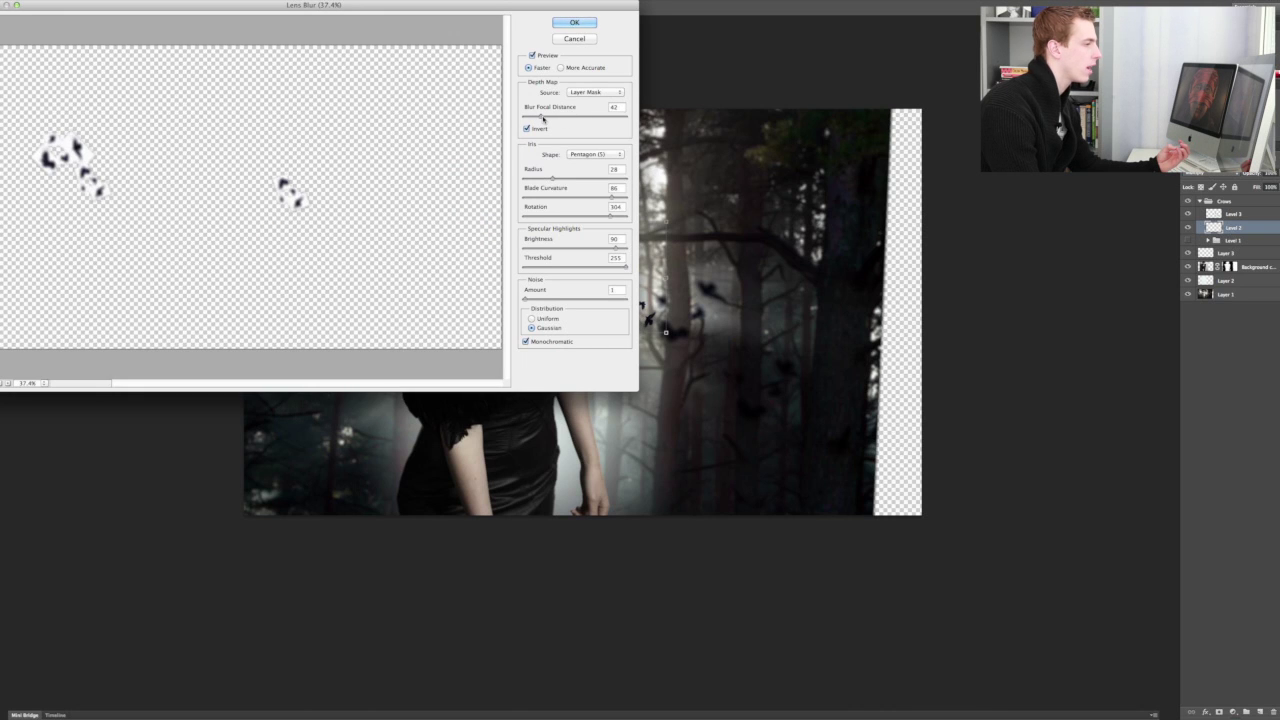
drag(541, 116, 548, 120)
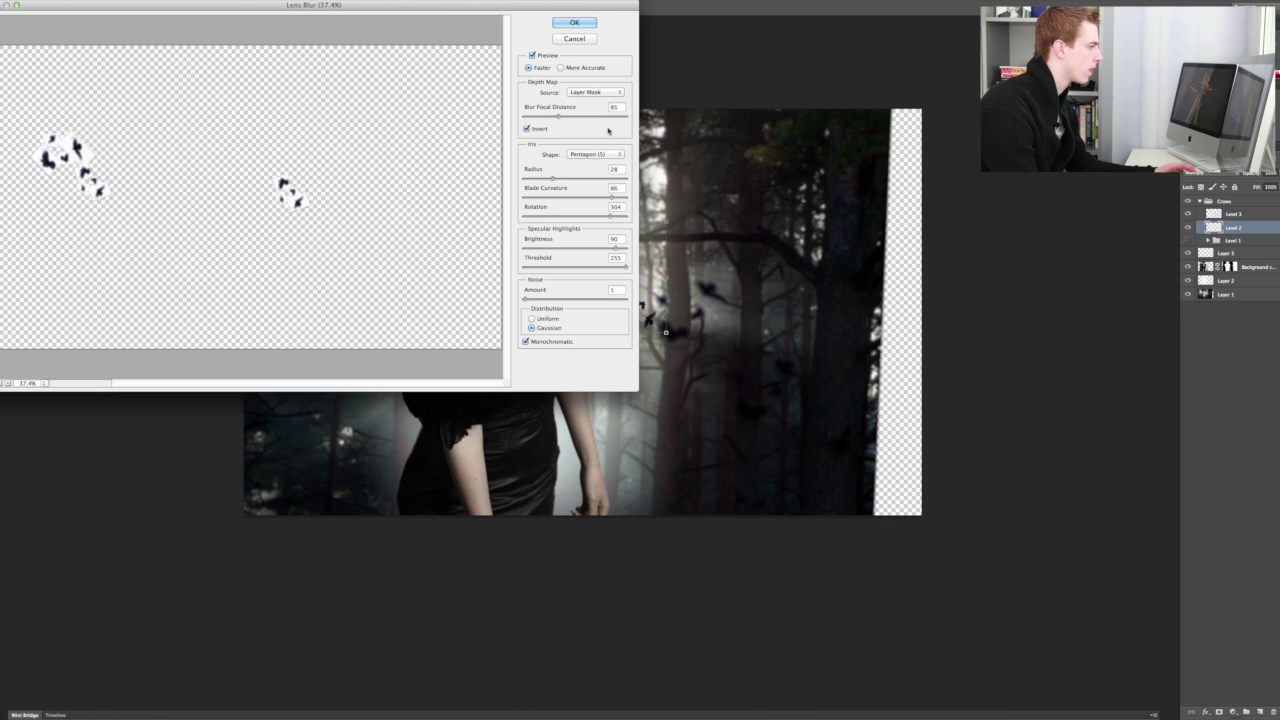
click(576, 23)
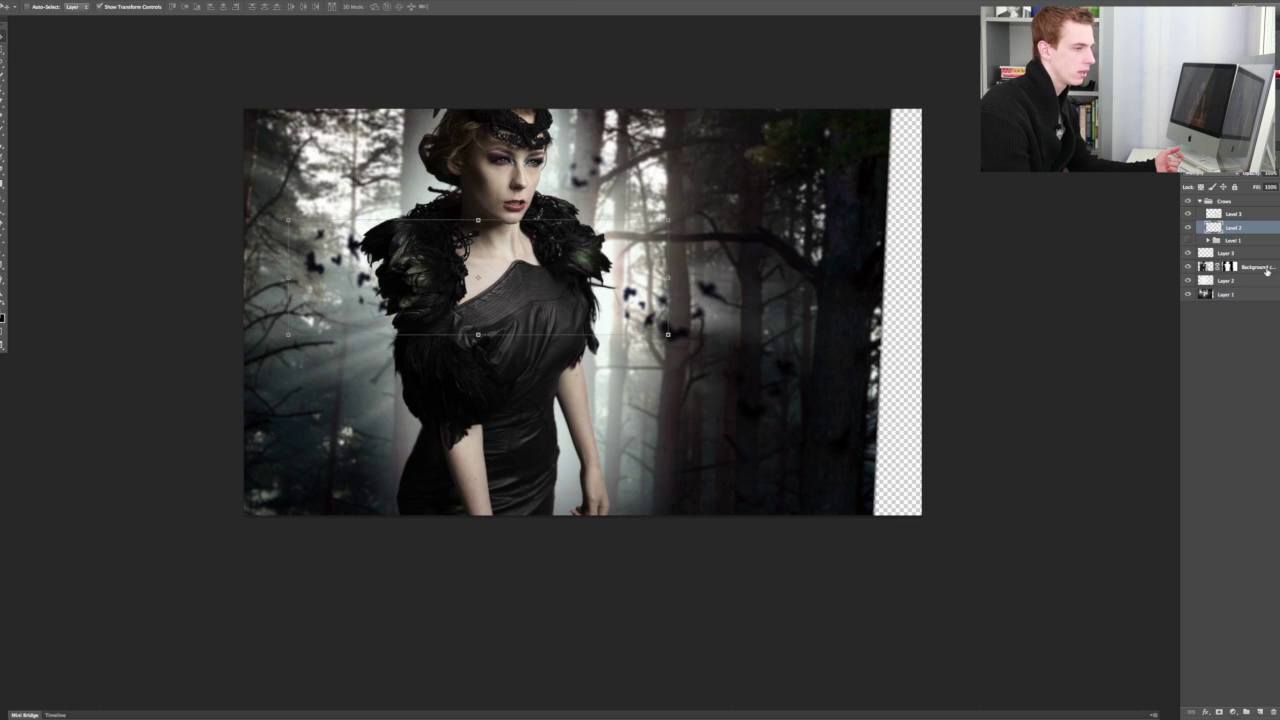
- Show Level 1, merge its group into one layer and set it to Multiply
click(1232, 318)
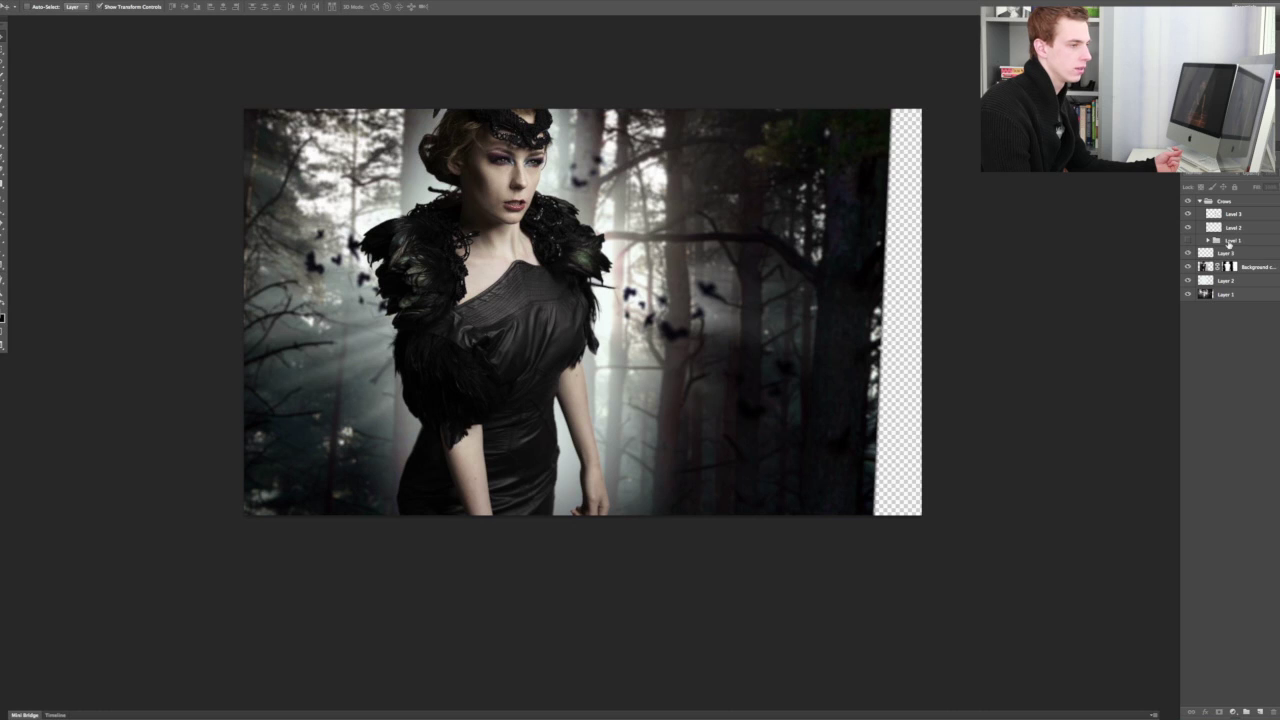
click(1188, 241)
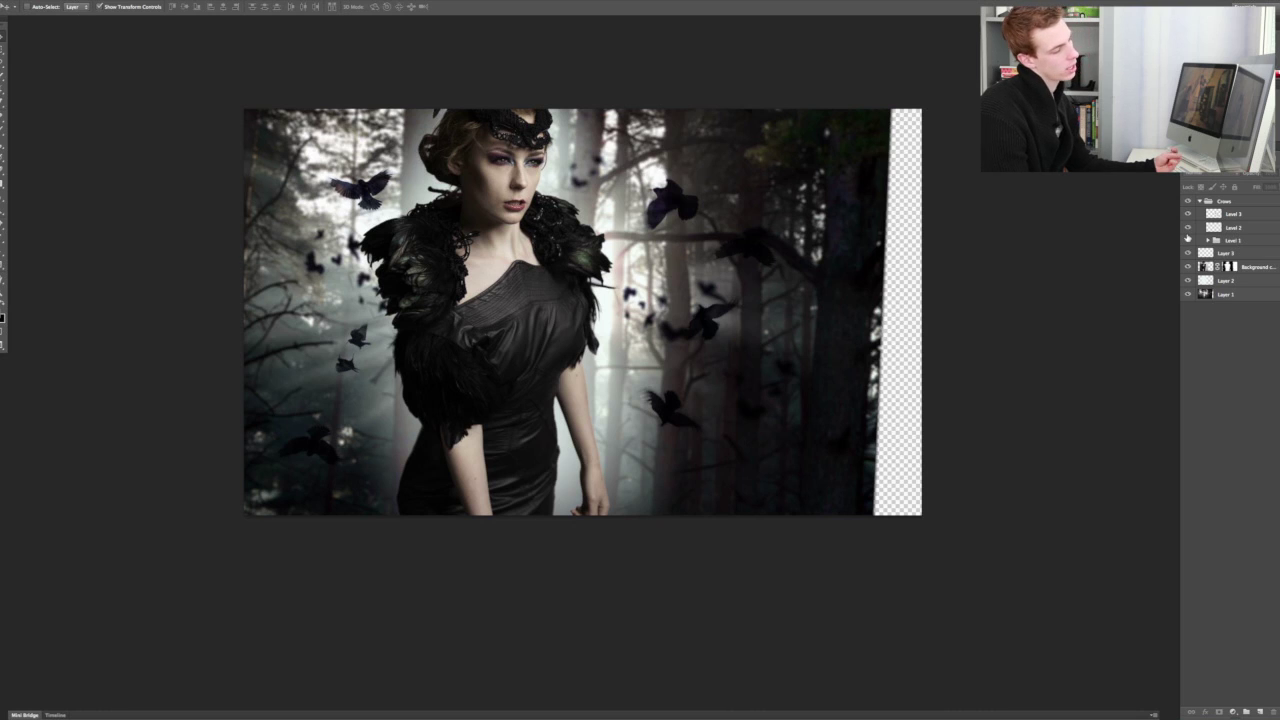
click(1208, 241)
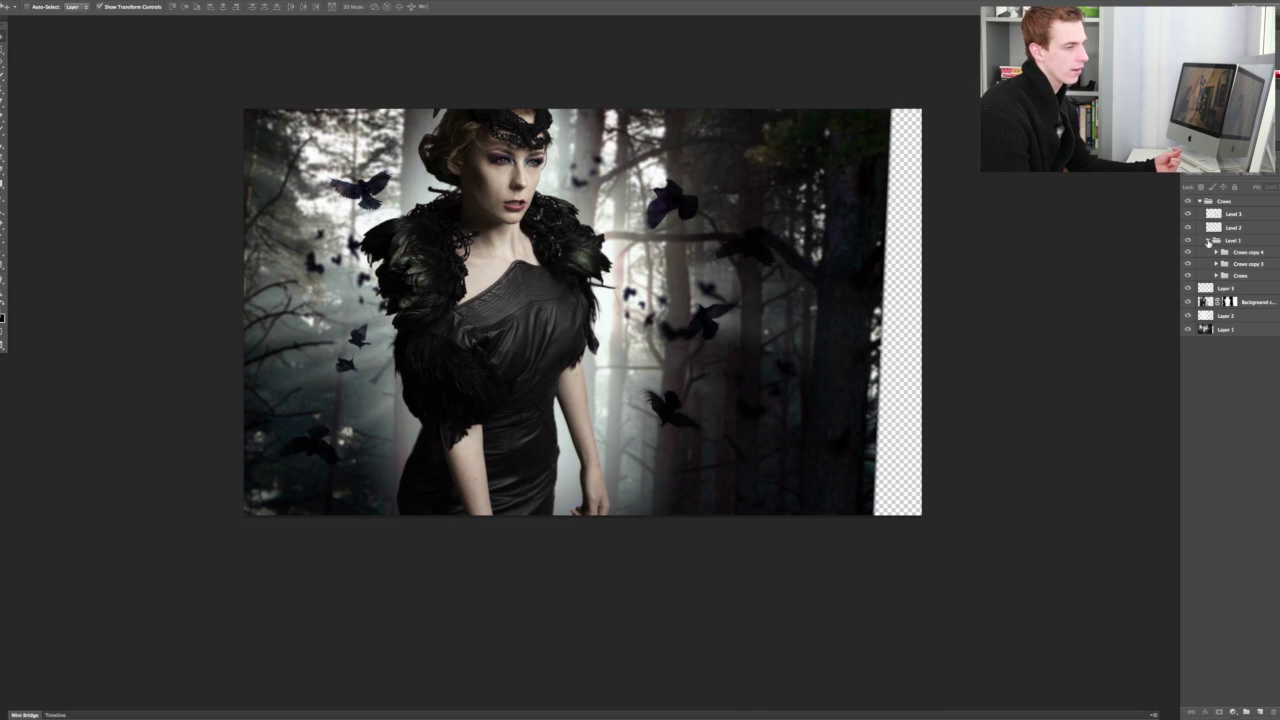
click(1209, 242)
click(1246, 242)
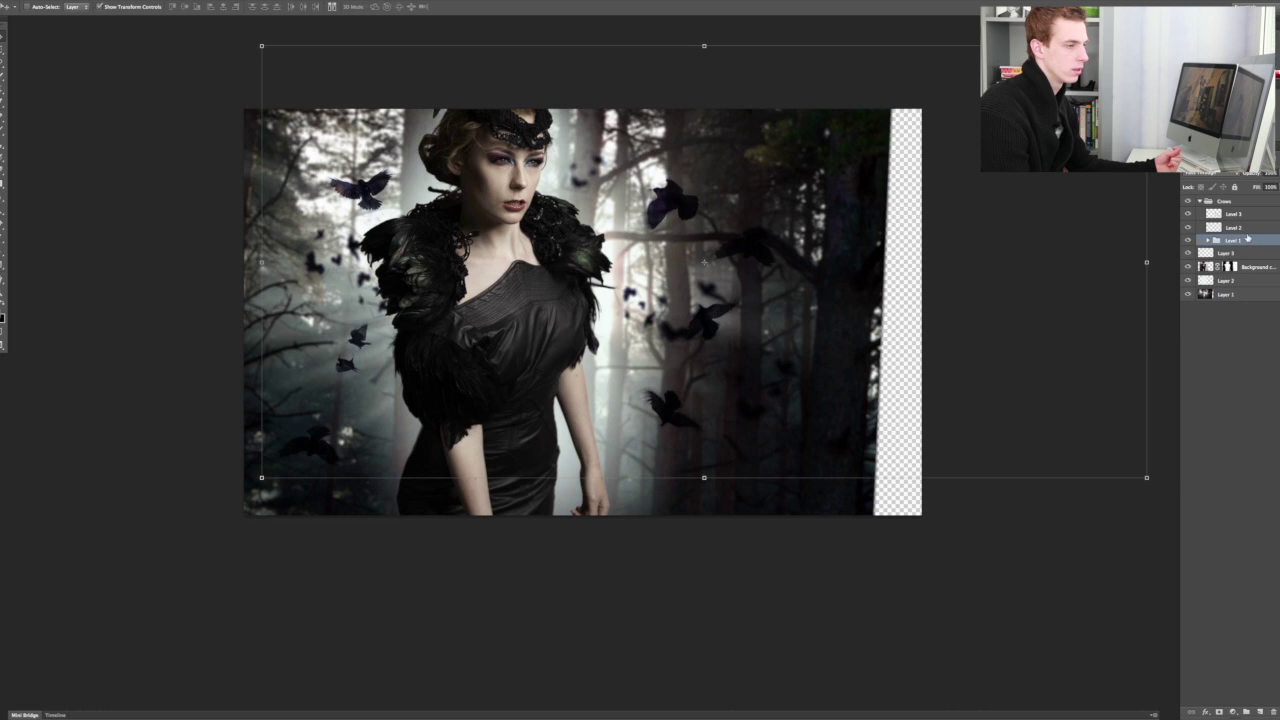
right_click(1250, 242)
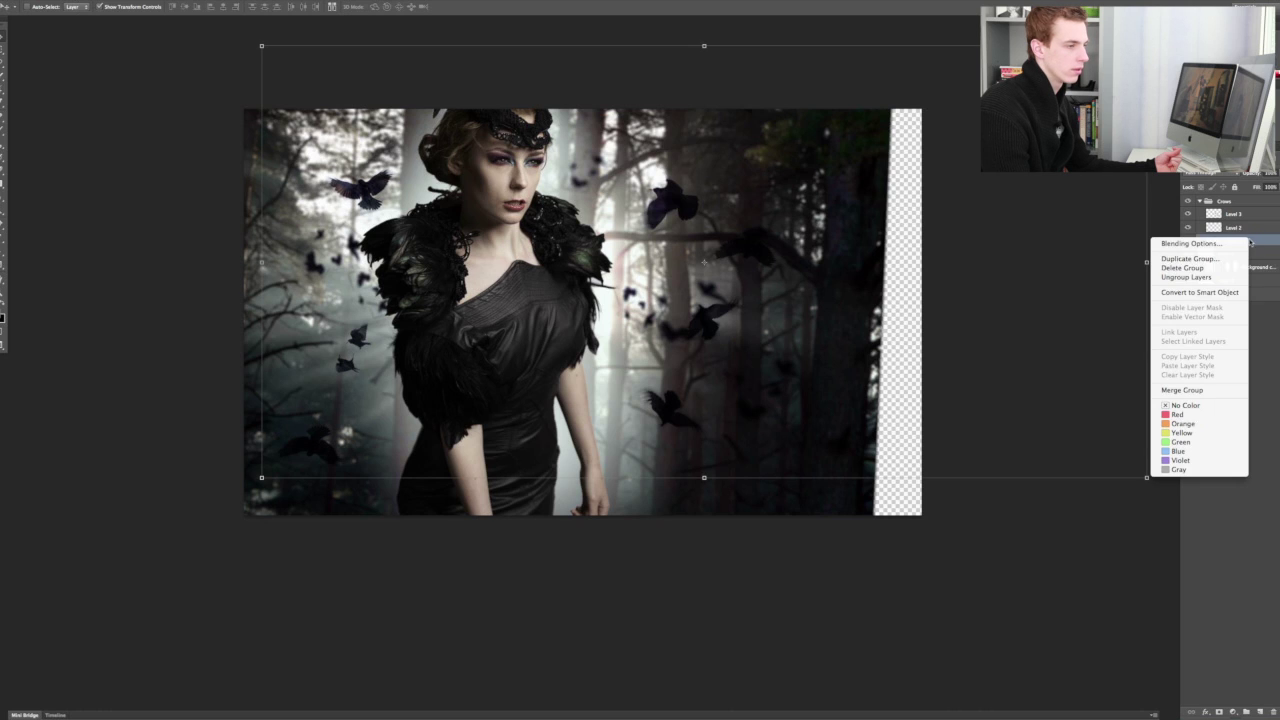
click(1191, 393)
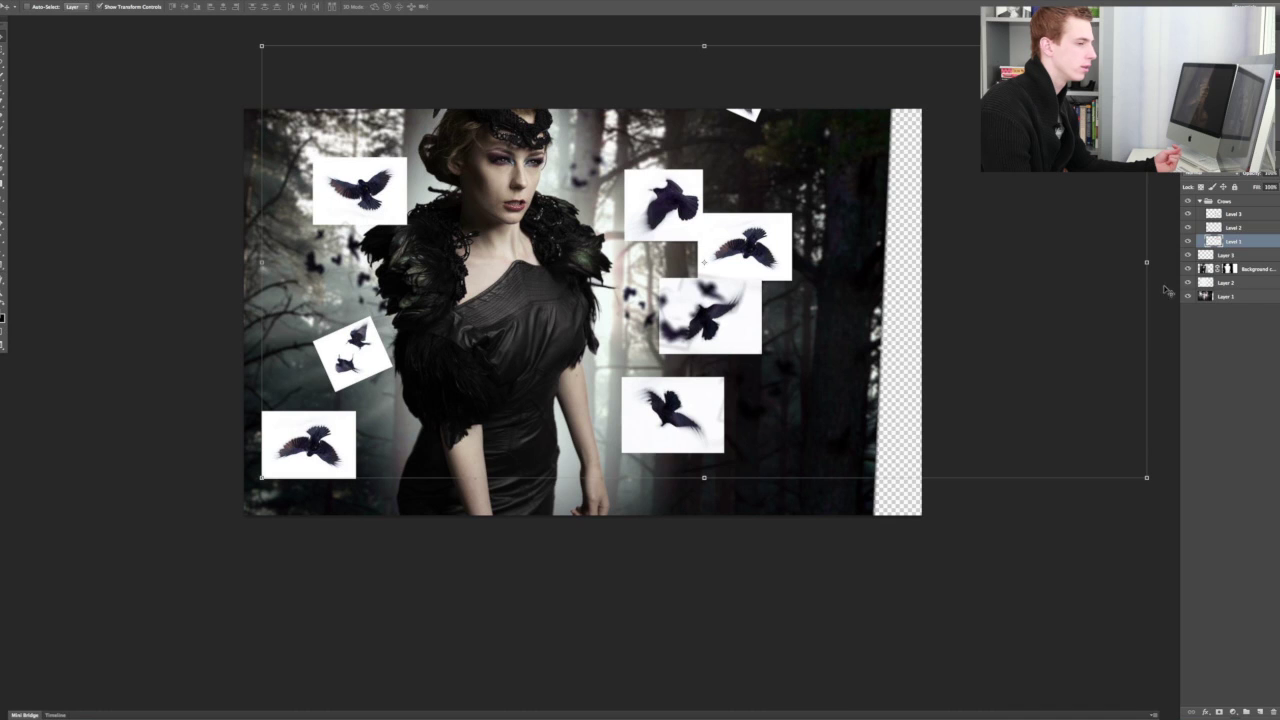
click(1221, 176)
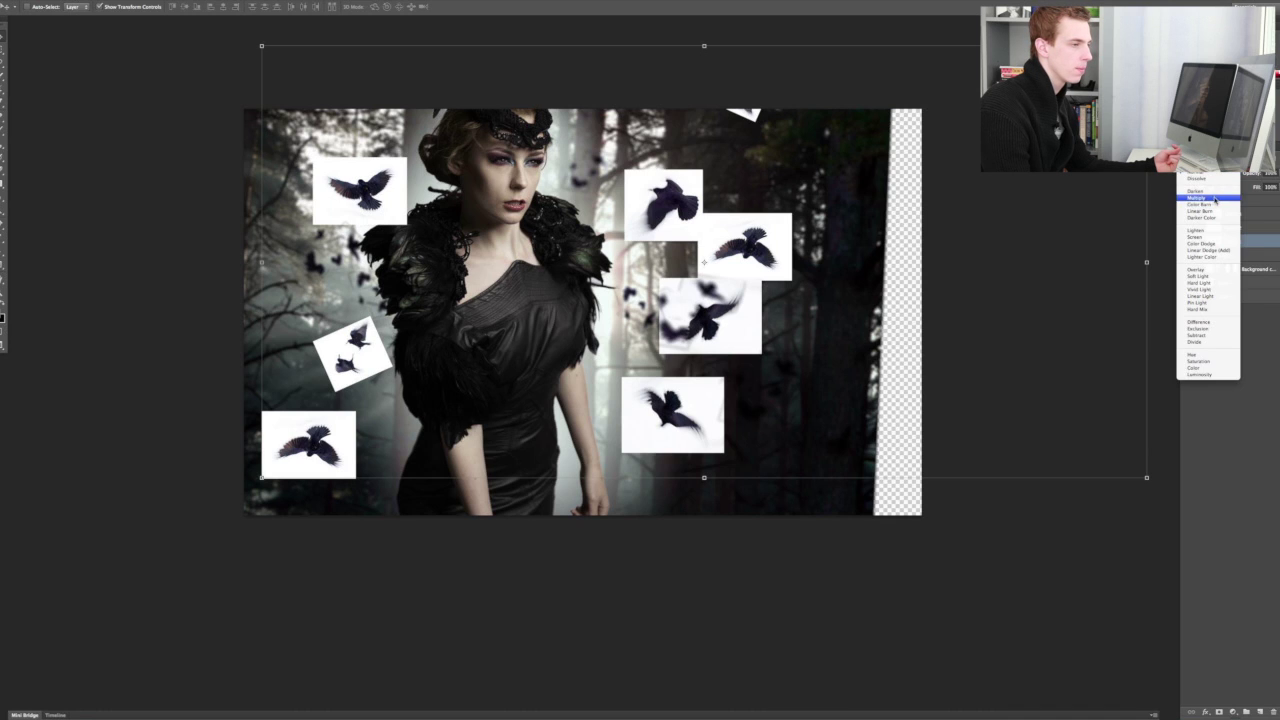
click(1216, 197)
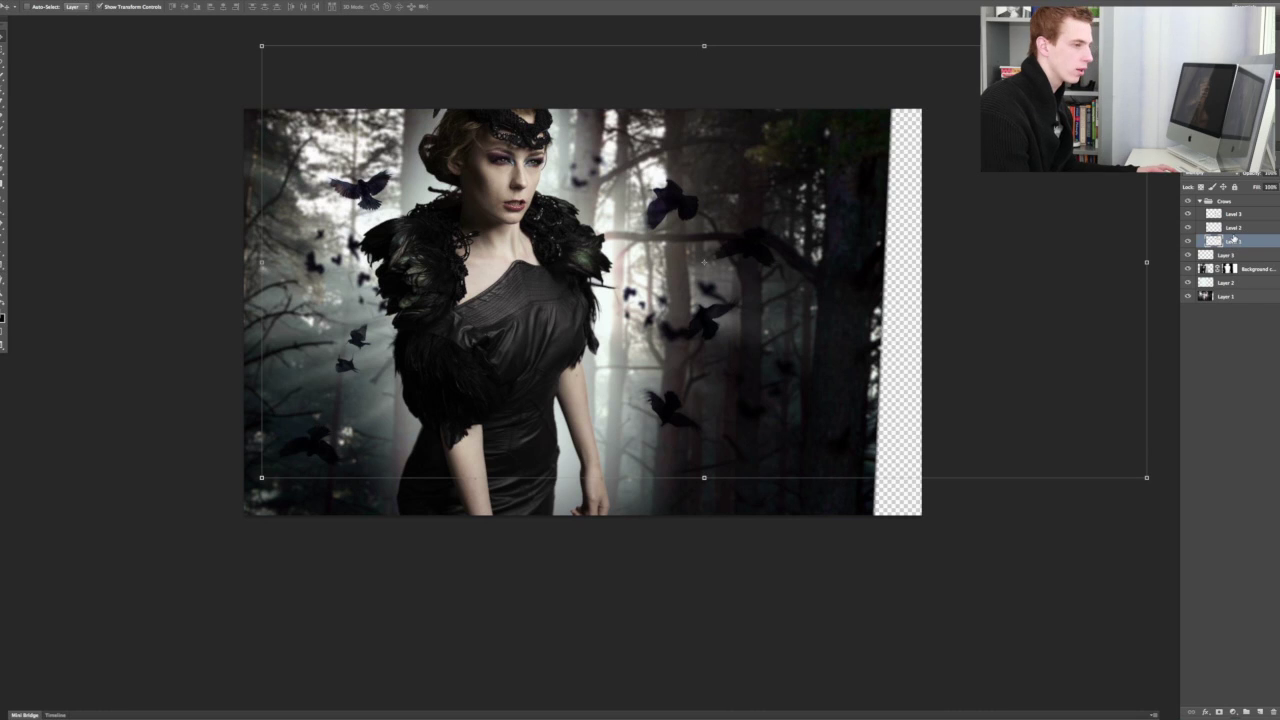
- Duplicate Level 1 as a hidden 'Level 1 copy' and reselect the original Level 1 layer
right_click(1234, 242)
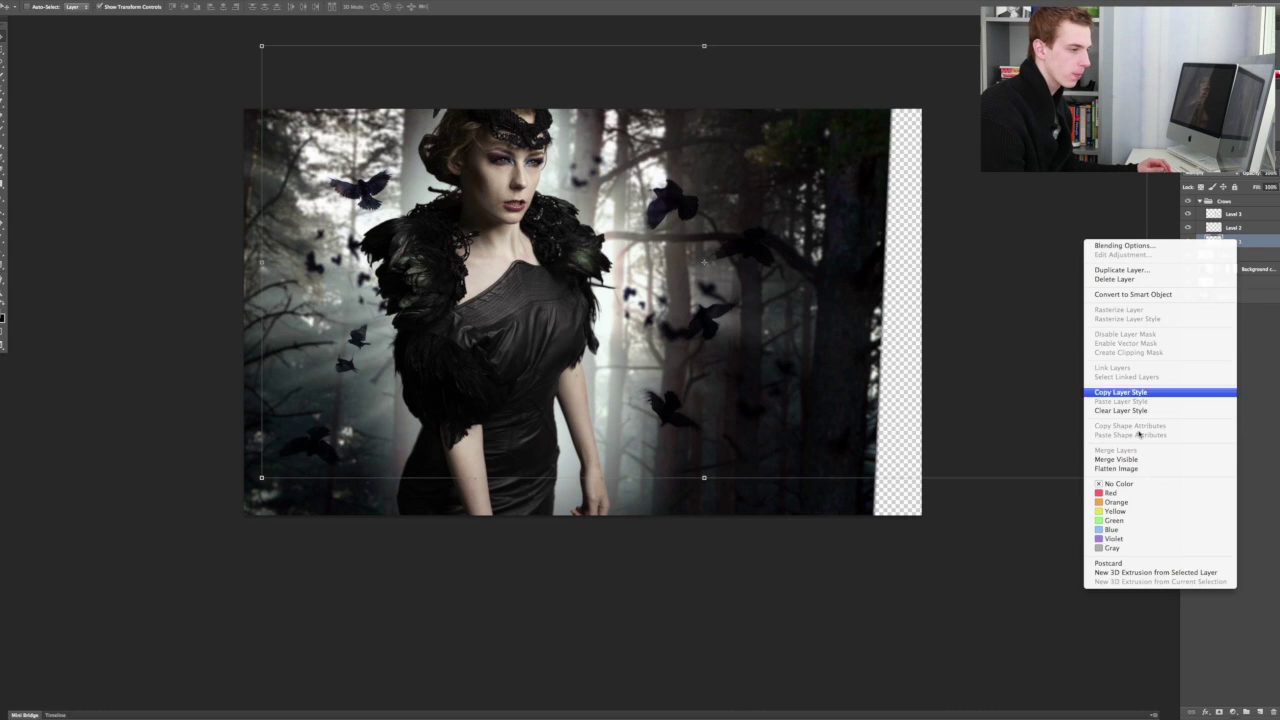
click(1148, 272)
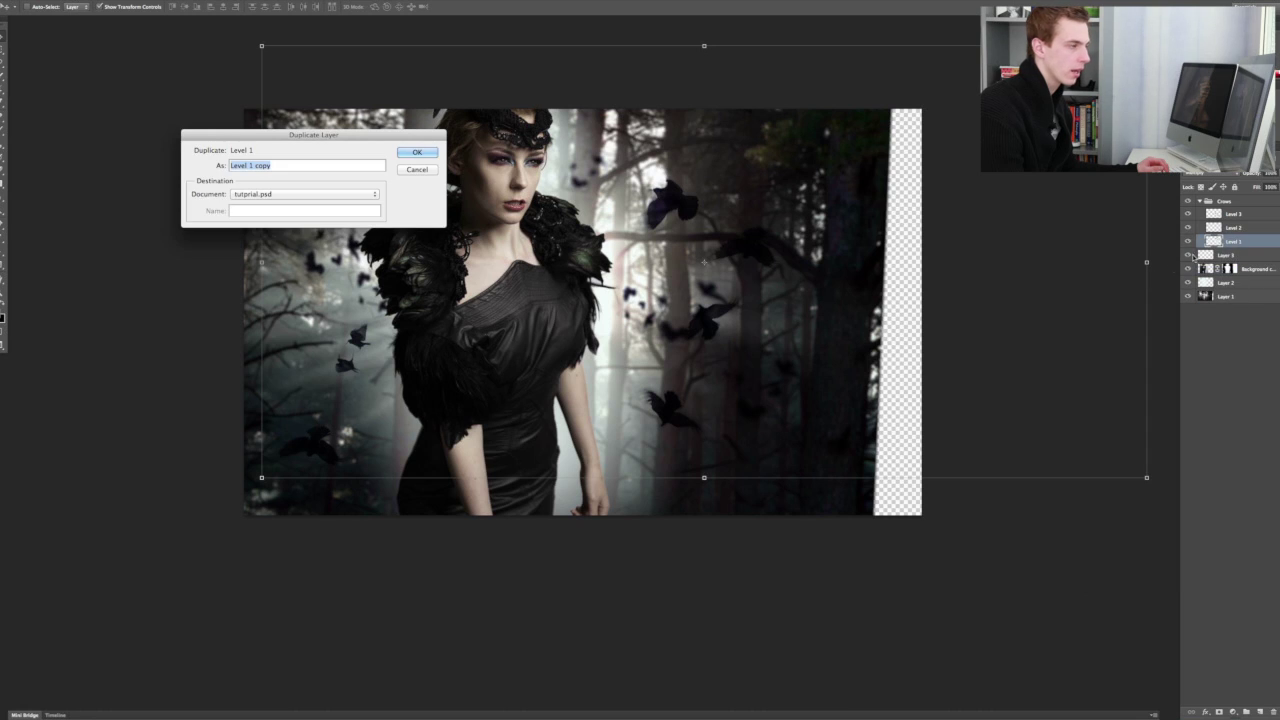
click(417, 152)
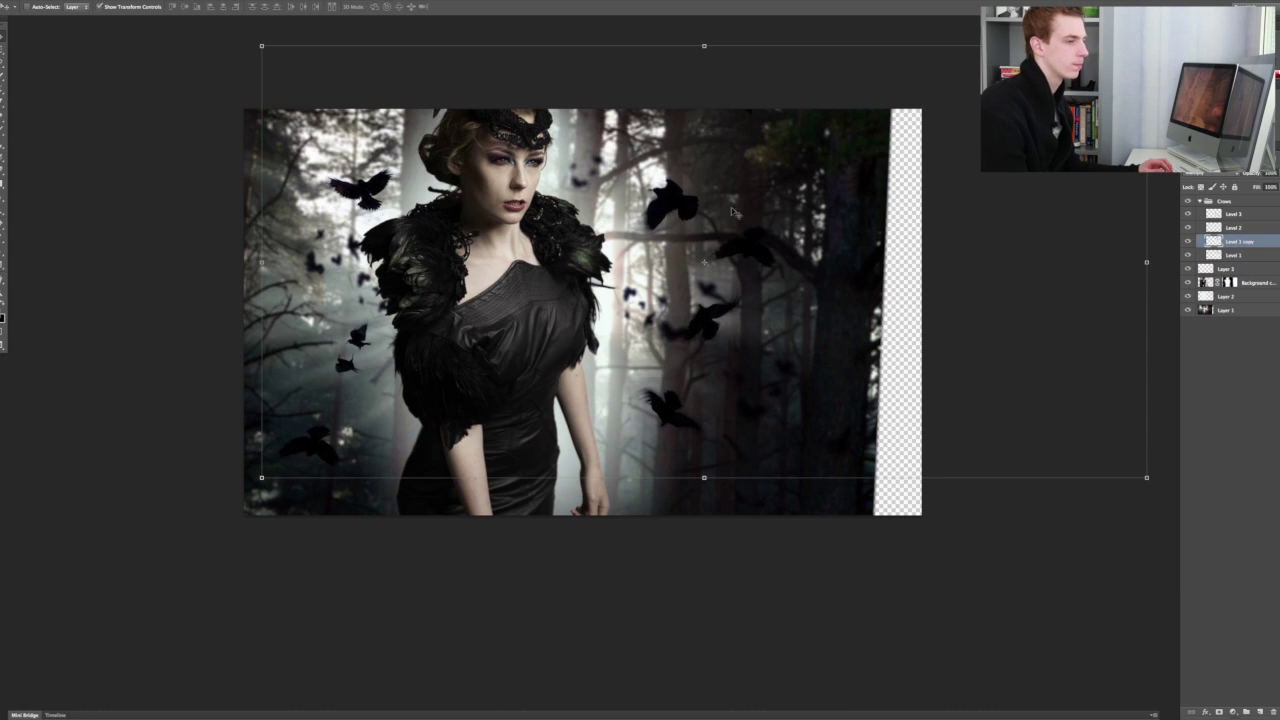
click(1188, 242)
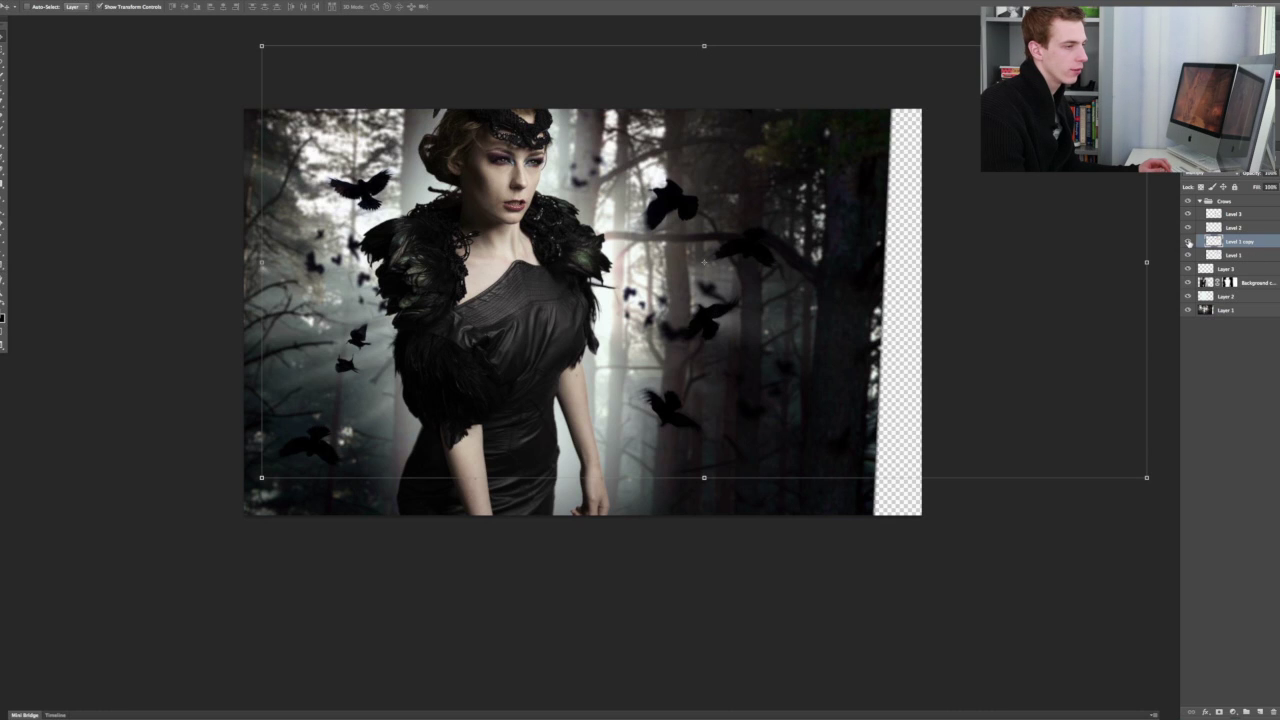
click(1238, 256)
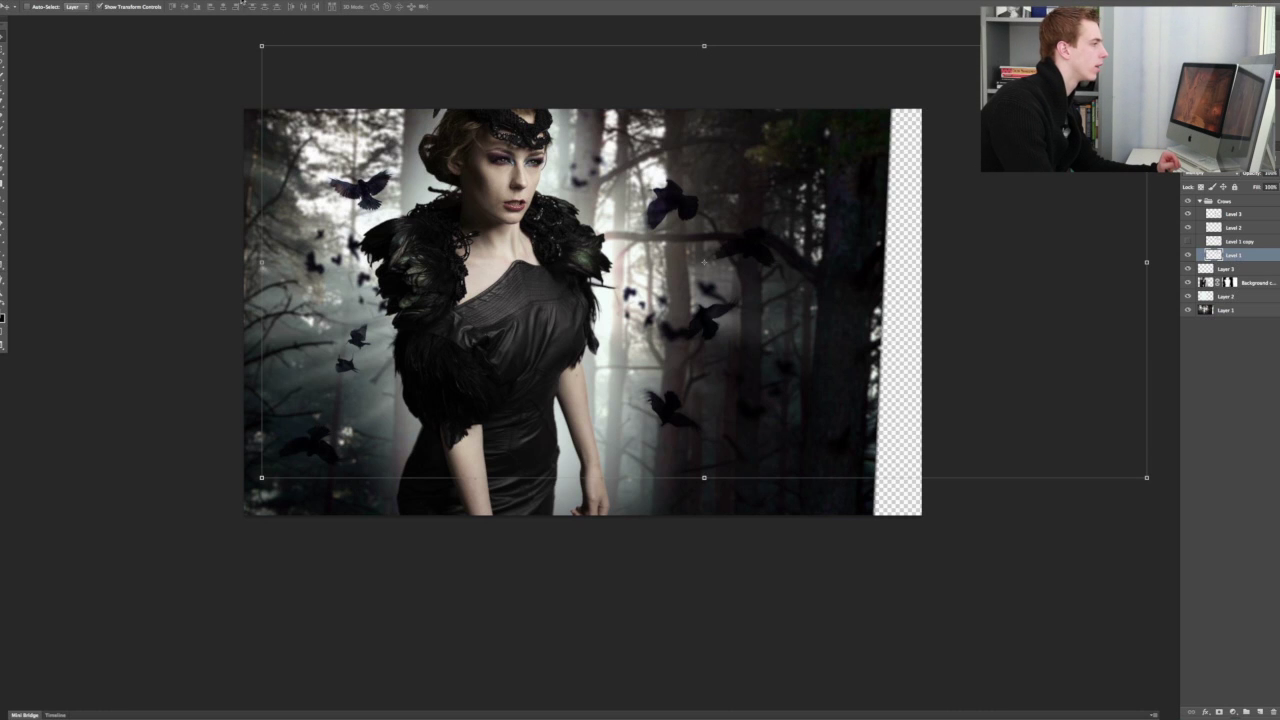
- Apply a 35-pixel Motion Blur to the Level 1 crows at a slight downward angle
click(232, 1)
mouse_move(280, 111)
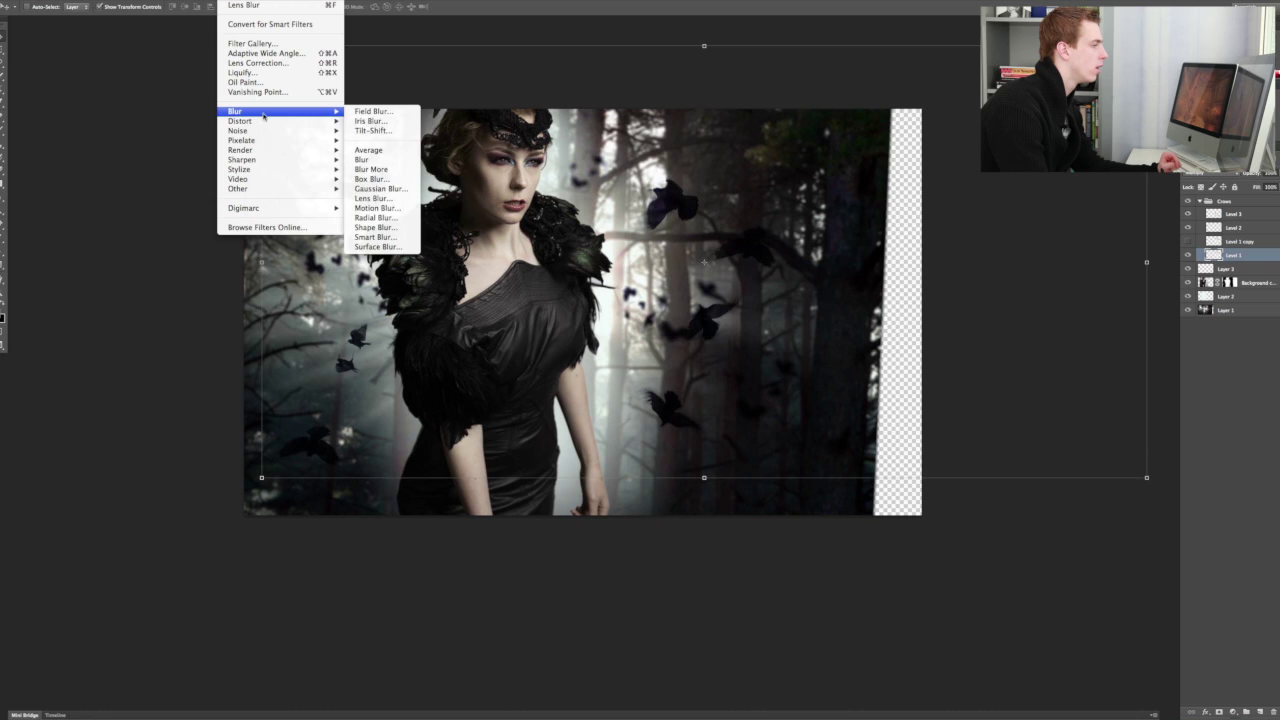
click(406, 209)
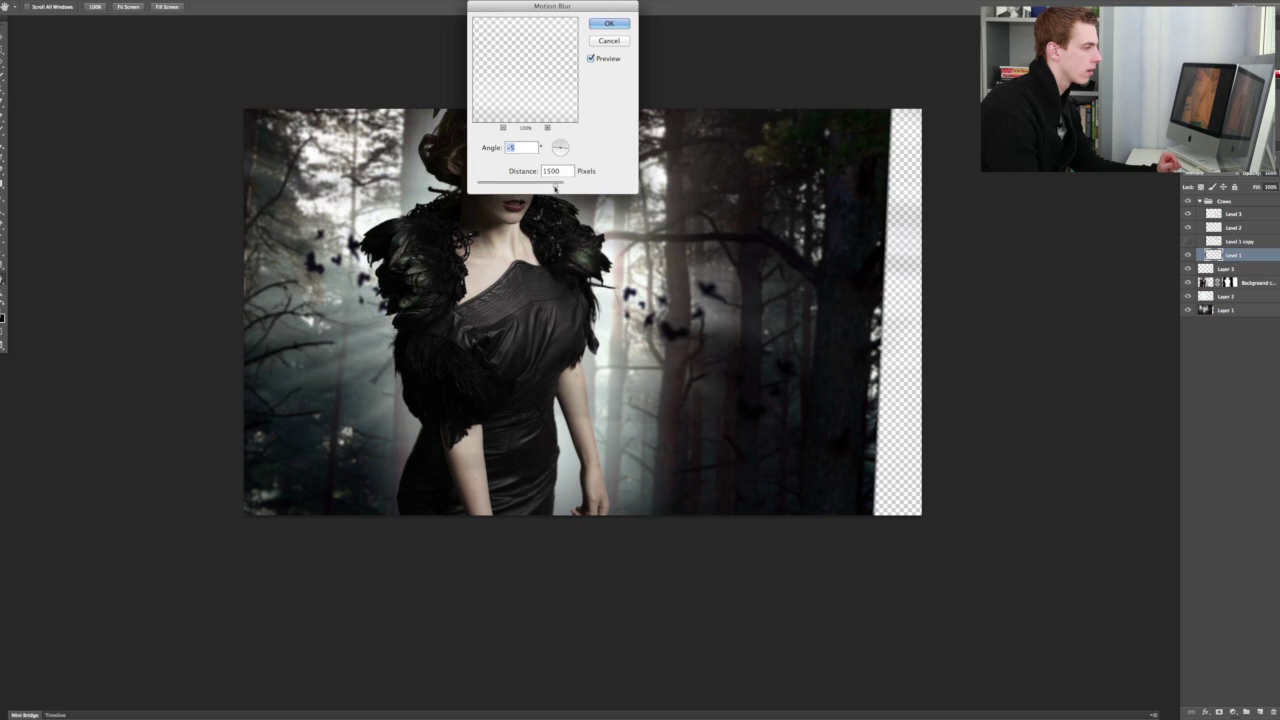
drag(555, 186, 491, 188)
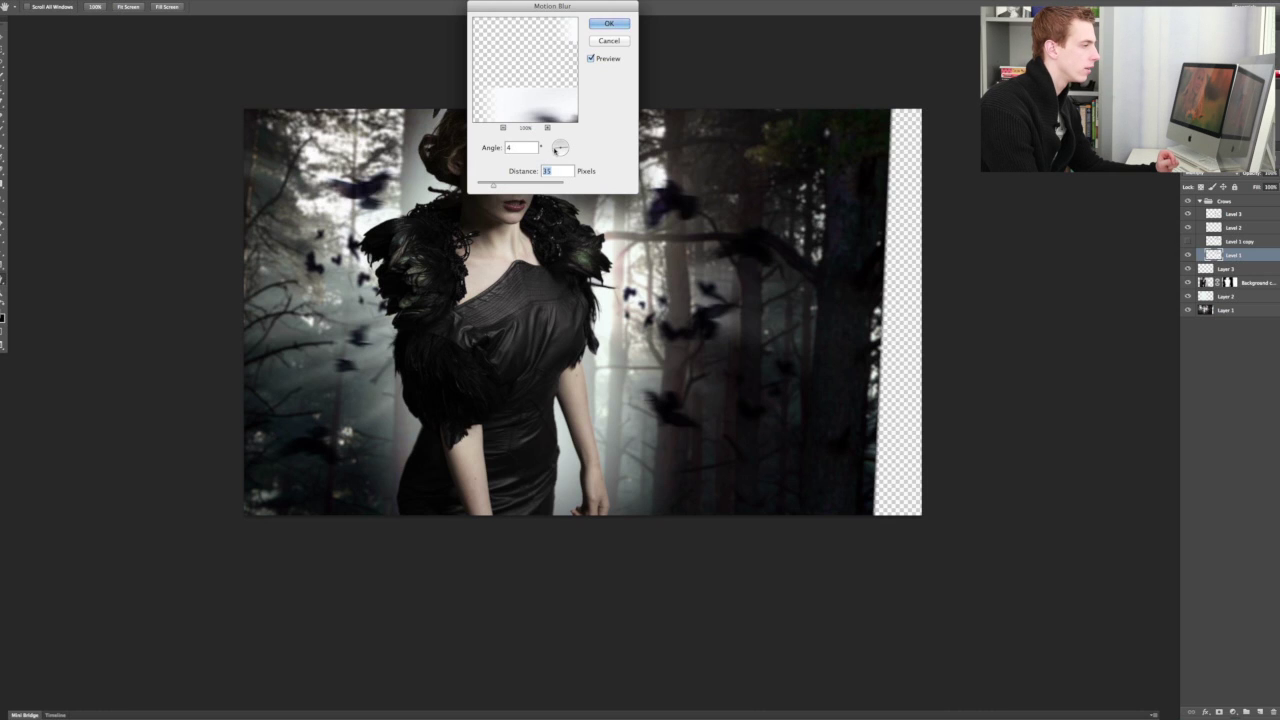
click(557, 149)
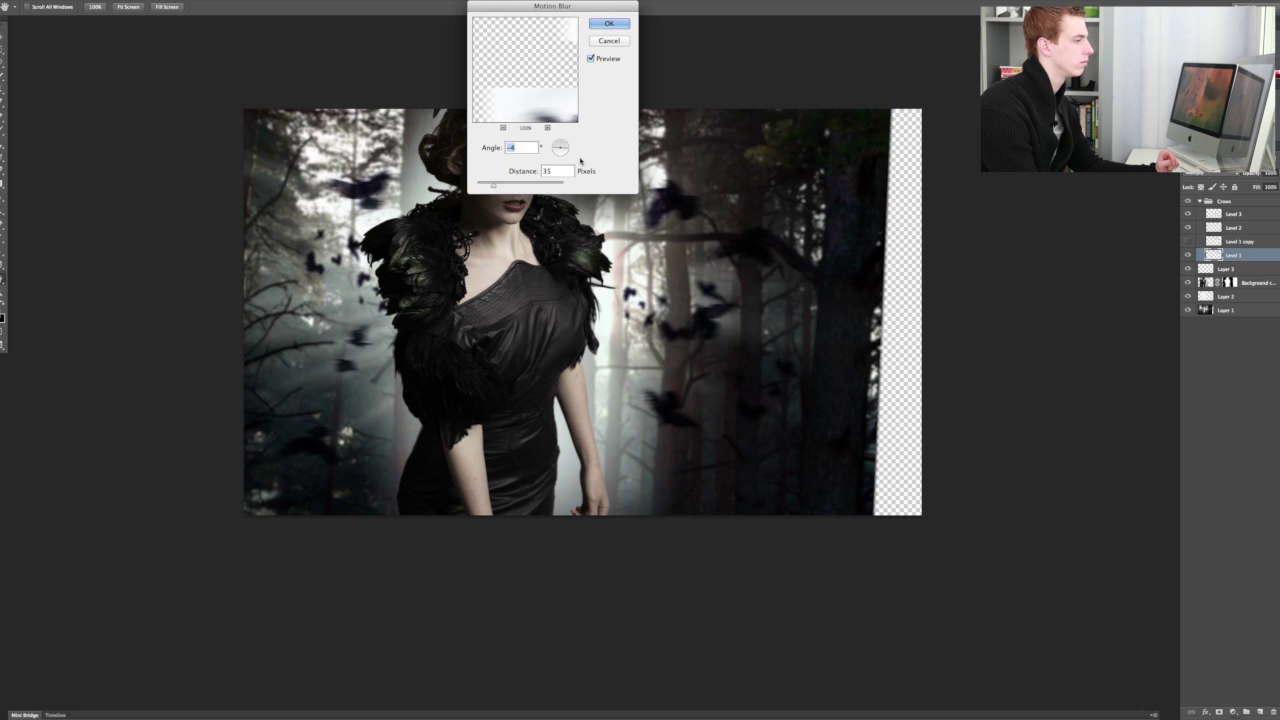
click(570, 152)
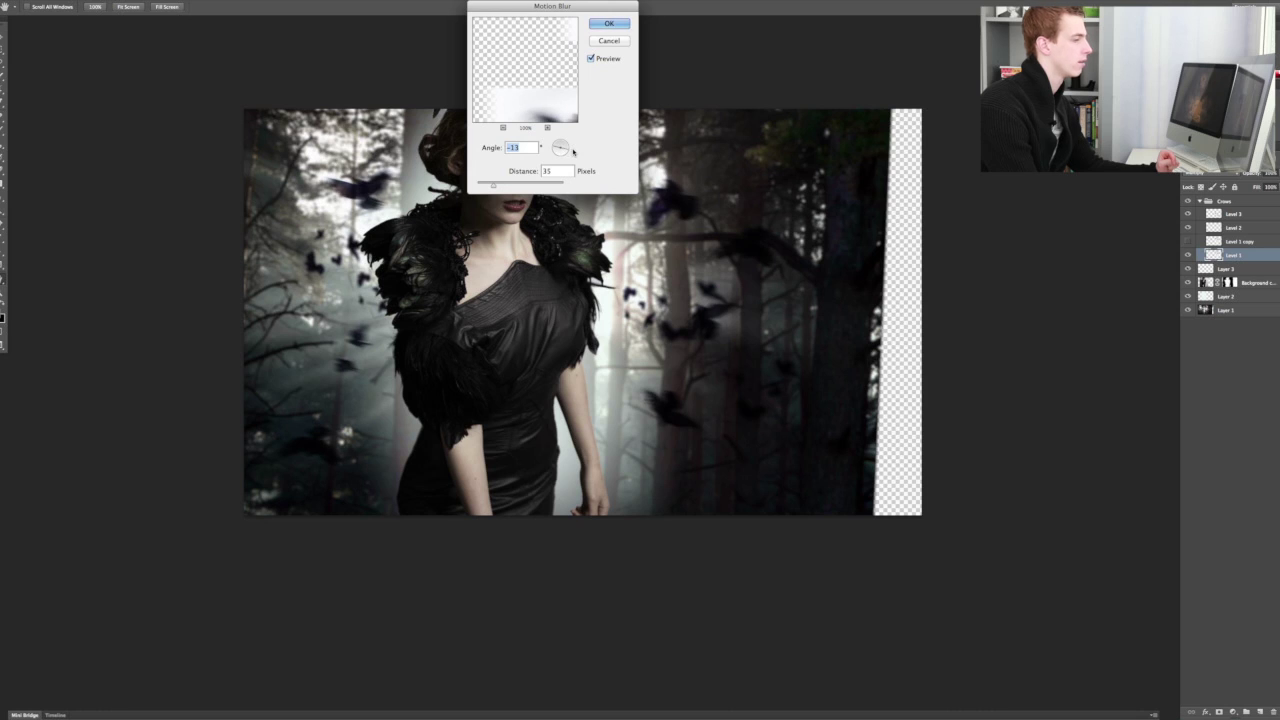
click(609, 24)
key(v)
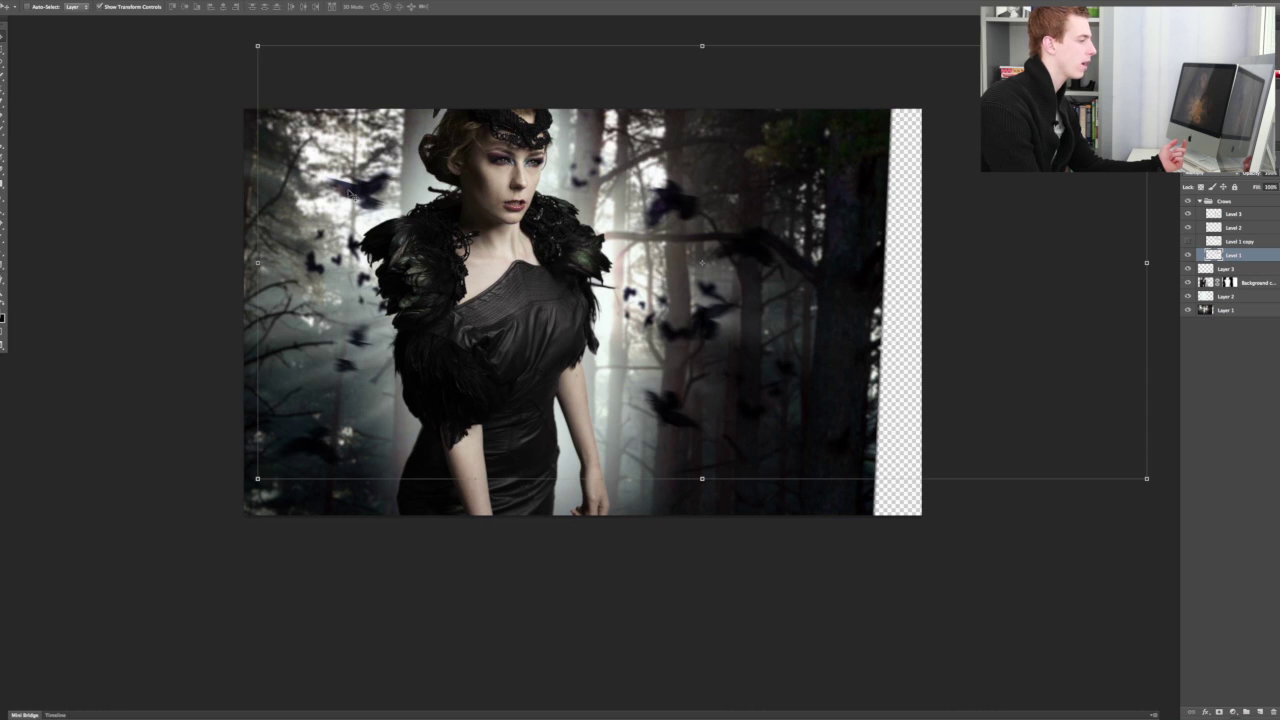
- Compare the crows with and without the sharp Level 1 copy, leaving it visible
click(1189, 241)
click(1189, 241)
click(1189, 241)
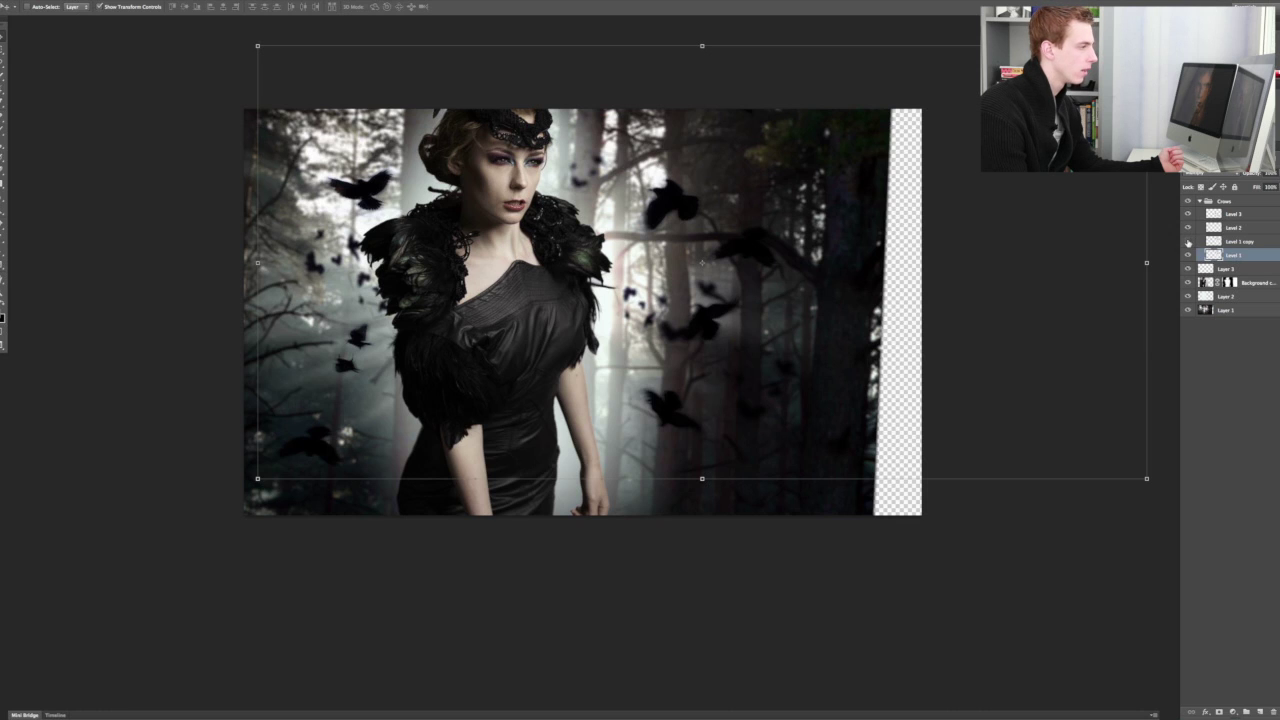
click(1189, 241)
click(1189, 241)
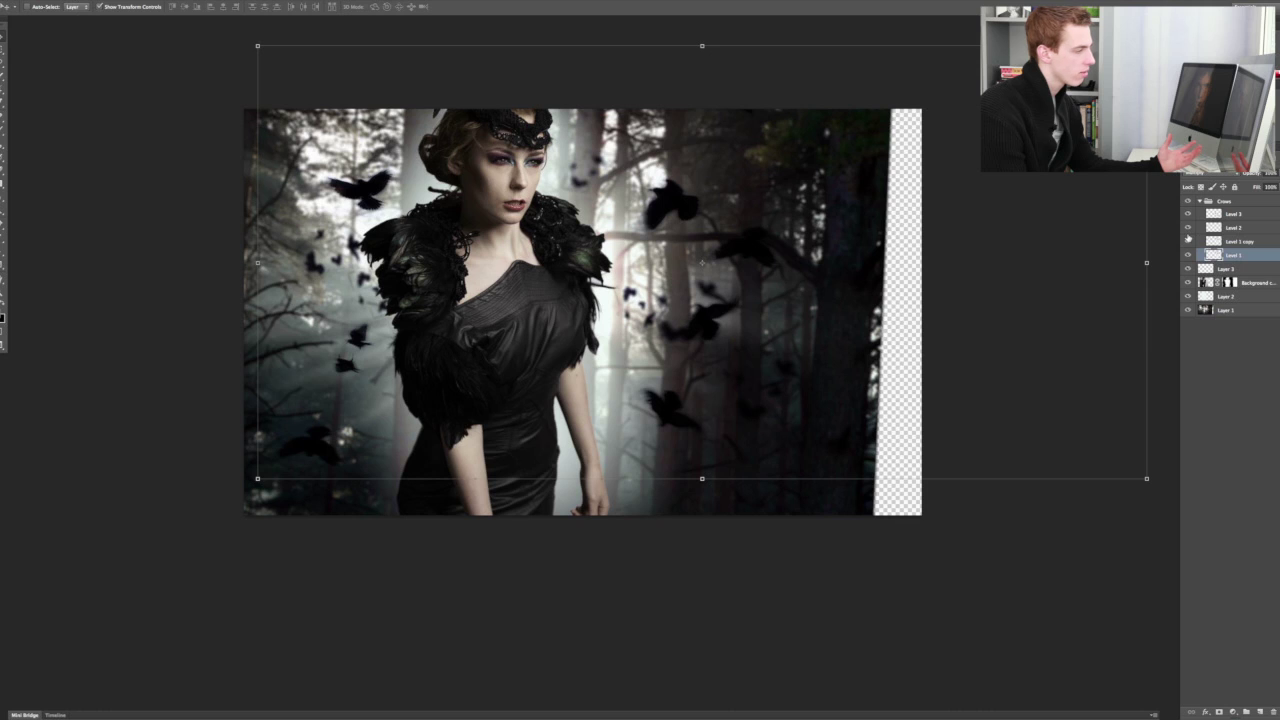
click(1250, 243)
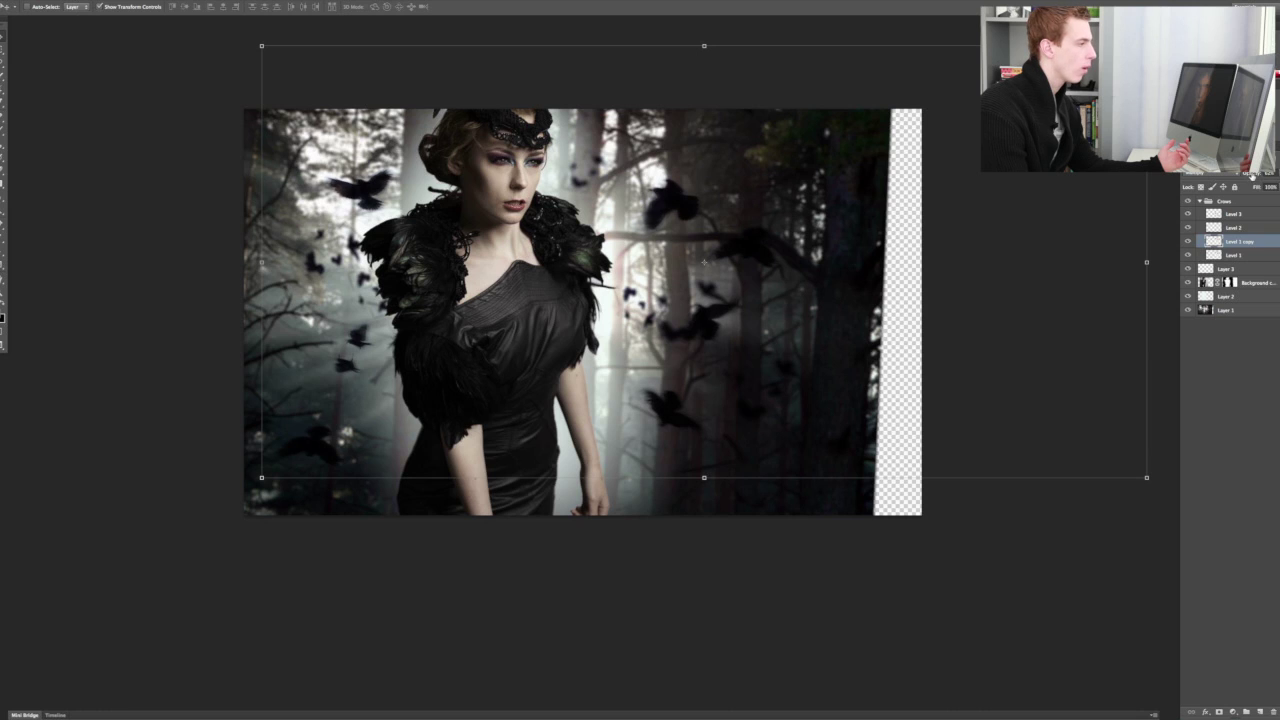
click(1189, 242)
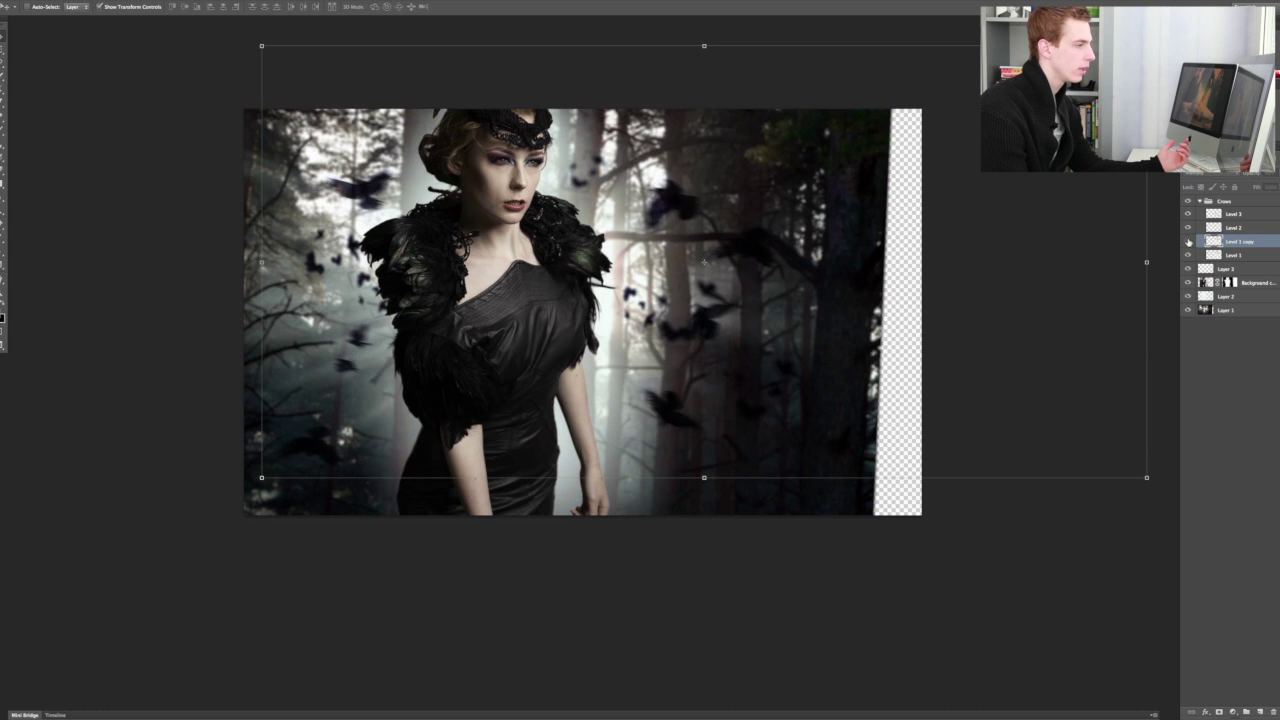
click(1189, 242)
click(1189, 241)
click(1190, 240)
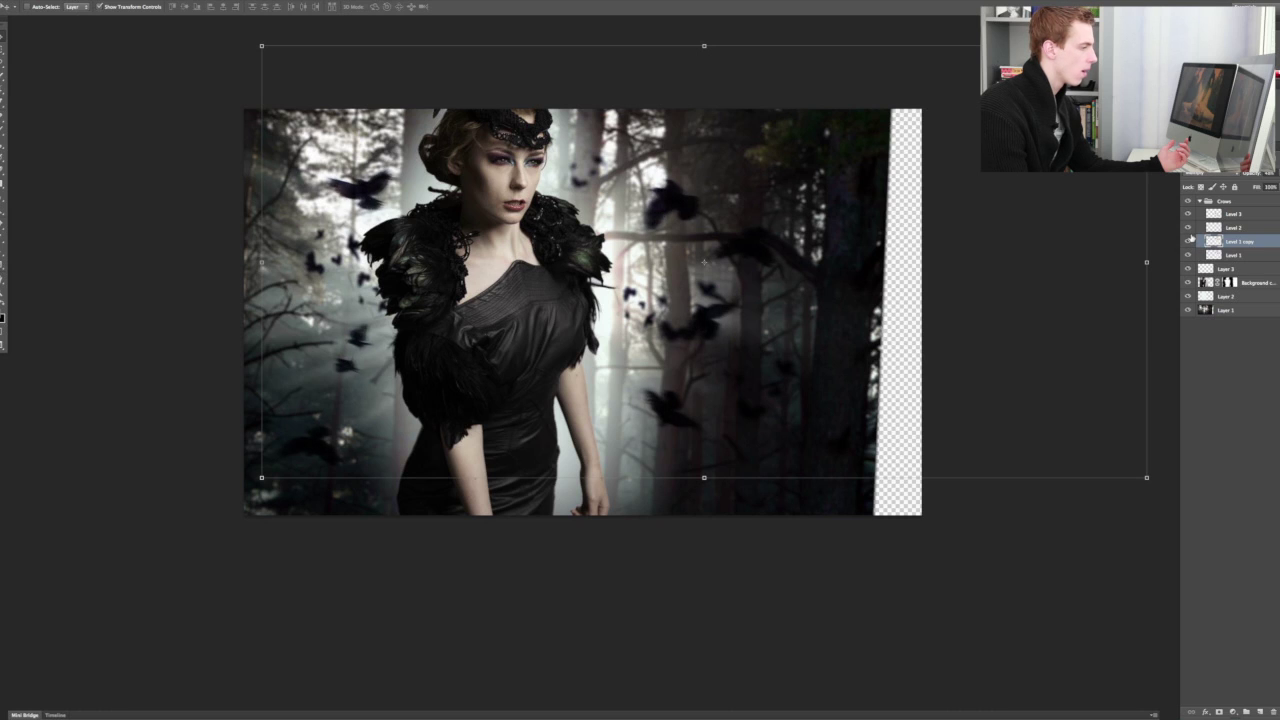
click(1191, 240)
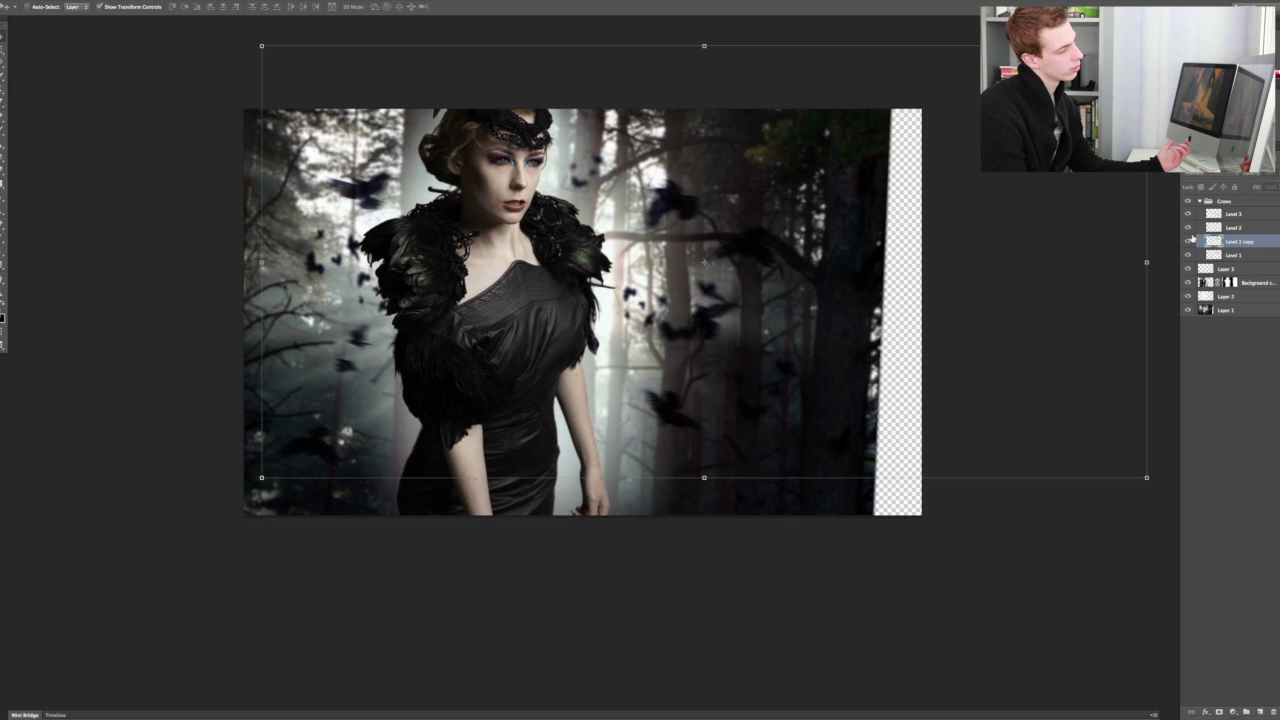
click(1189, 242)
click(1189, 242)
click(1189, 242)
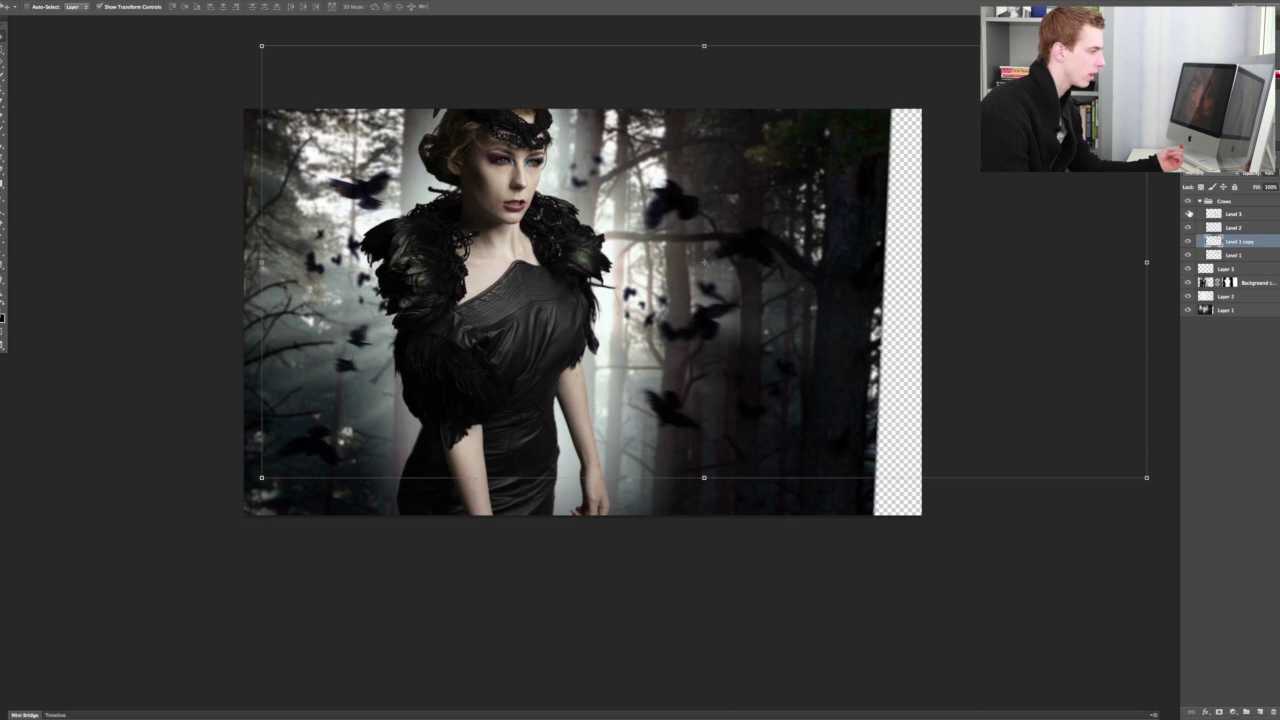
- Compare the forest scene with a crow layer and the whole Crows group hidden and shown
click(1188, 210)
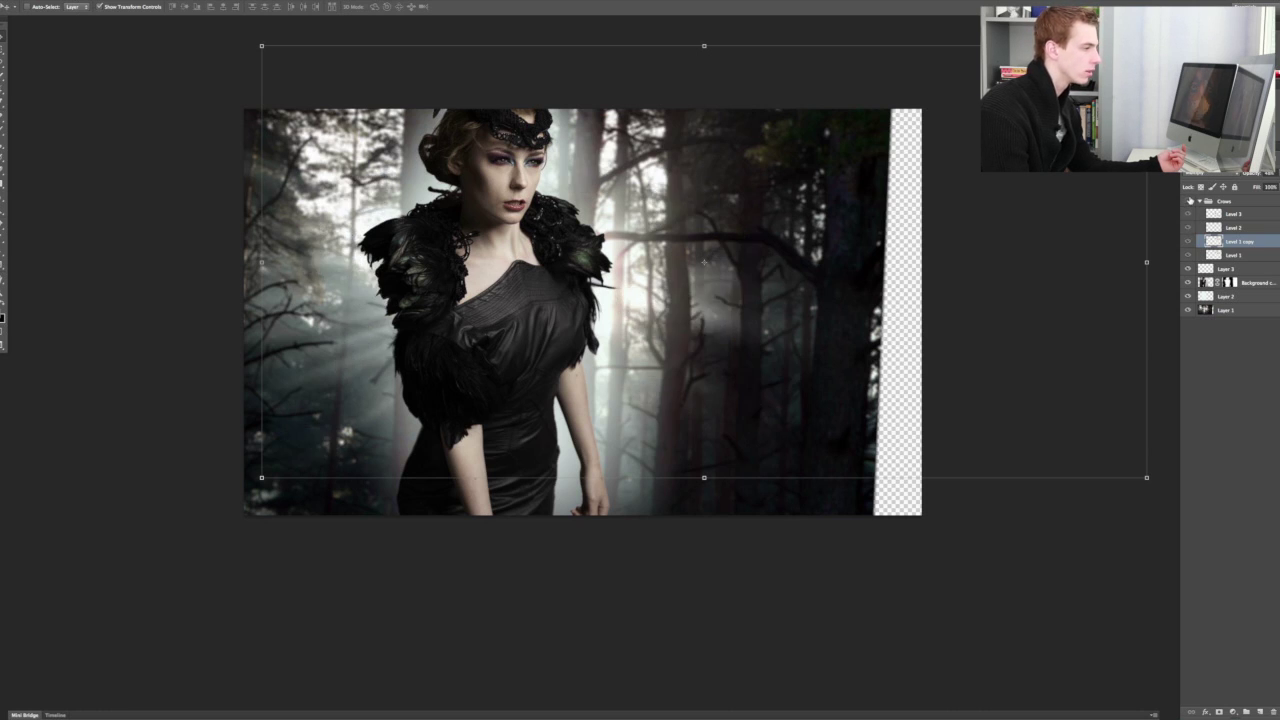
click(1188, 210)
click(1189, 201)
click(1189, 201)
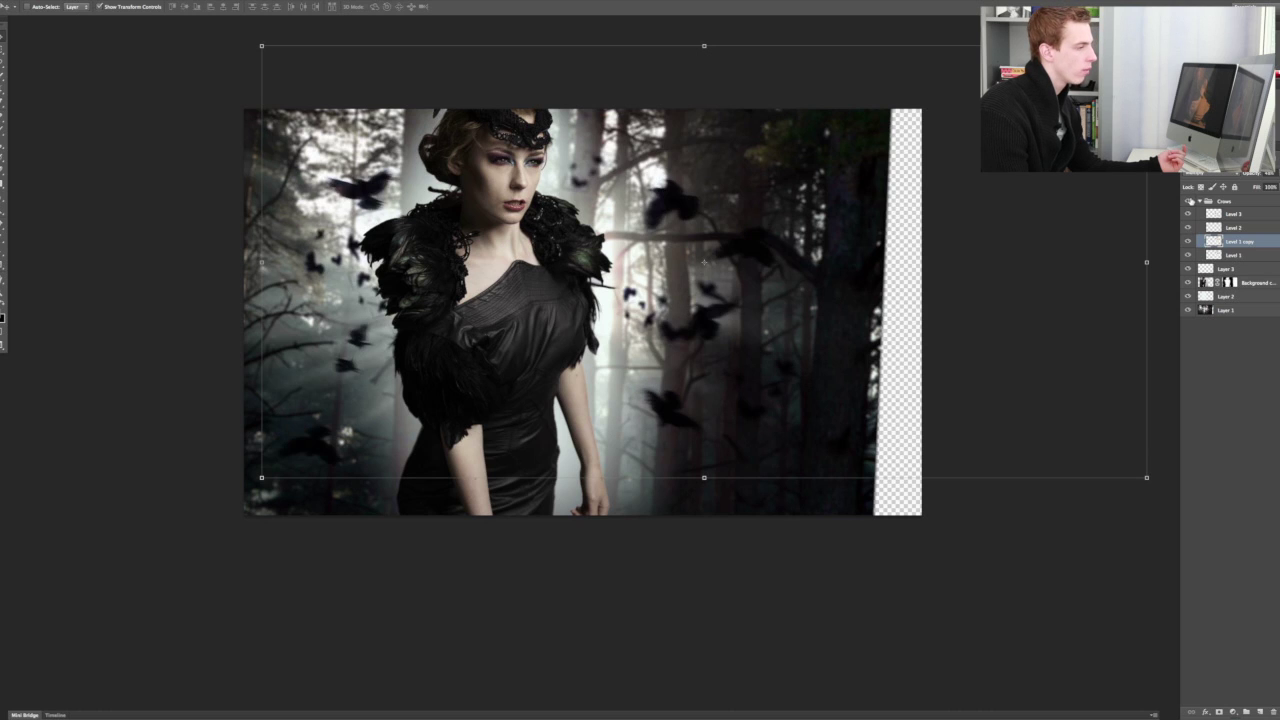
click(1189, 201)
click(1189, 201)
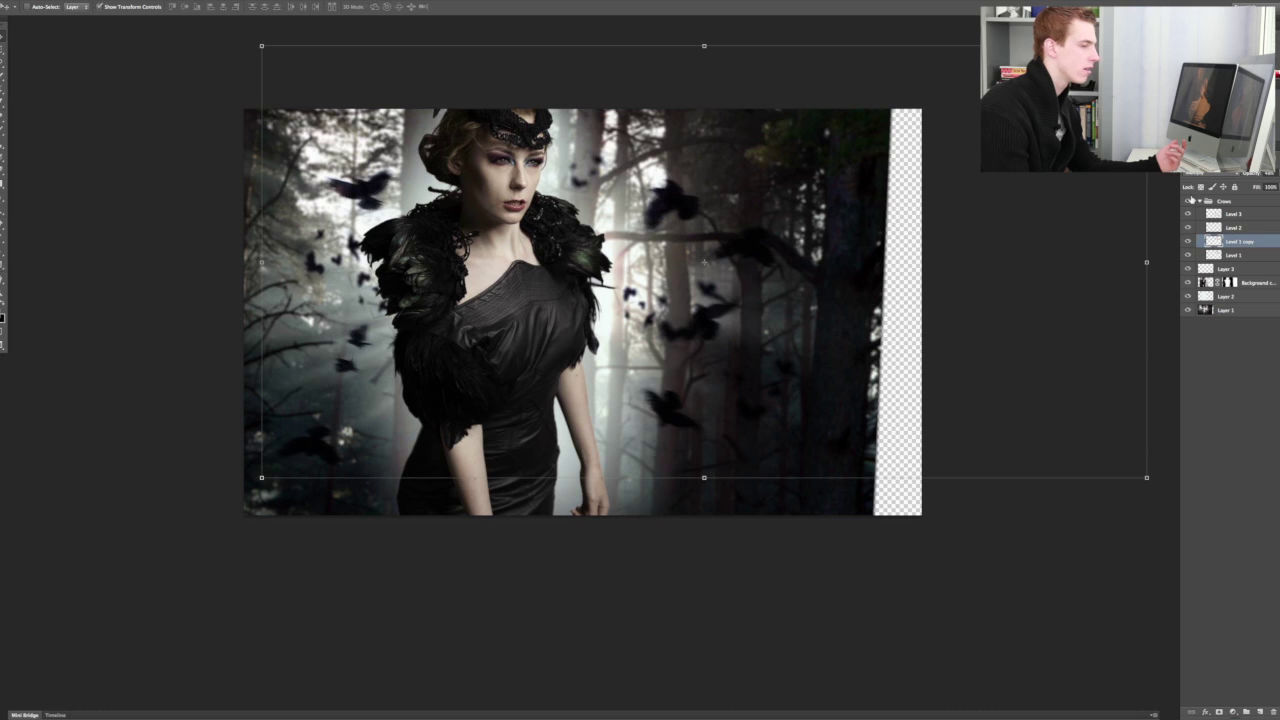
click(1189, 201)
click(1189, 201)
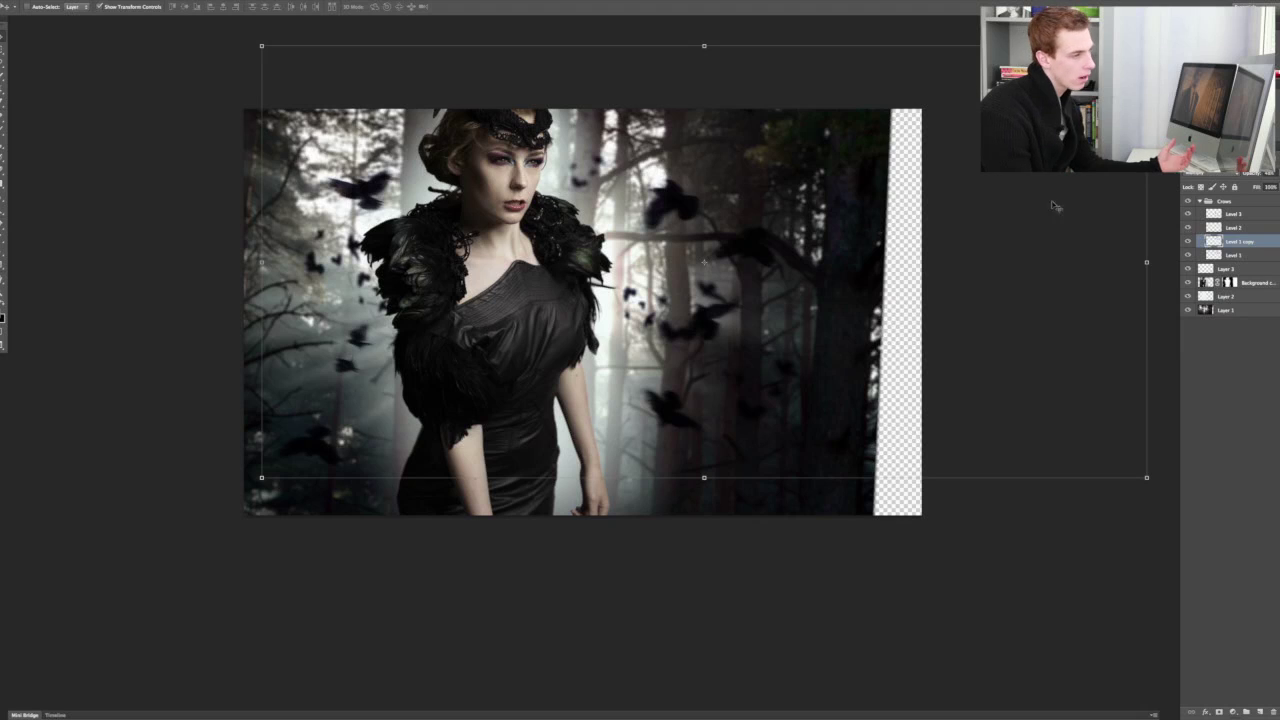
click(1236, 216)
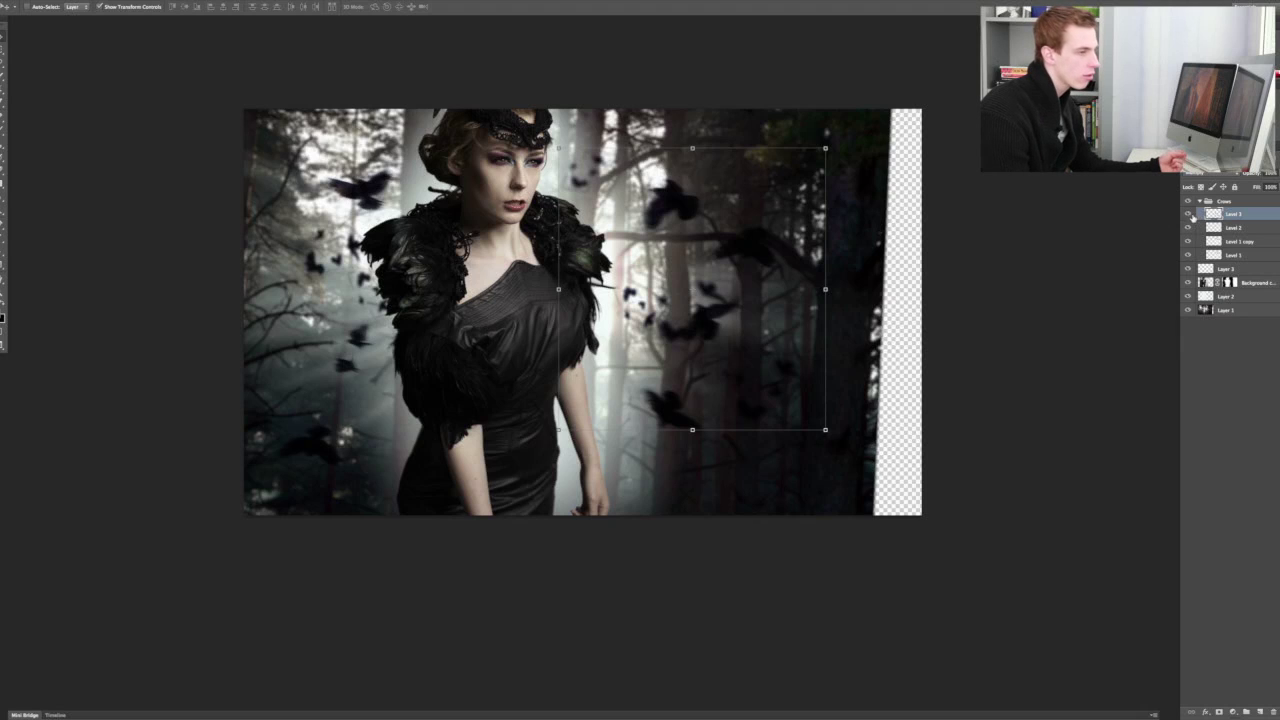
- Add a white layer mask to Level 2 and set up the Brush at 100% flow
click(1236, 230)
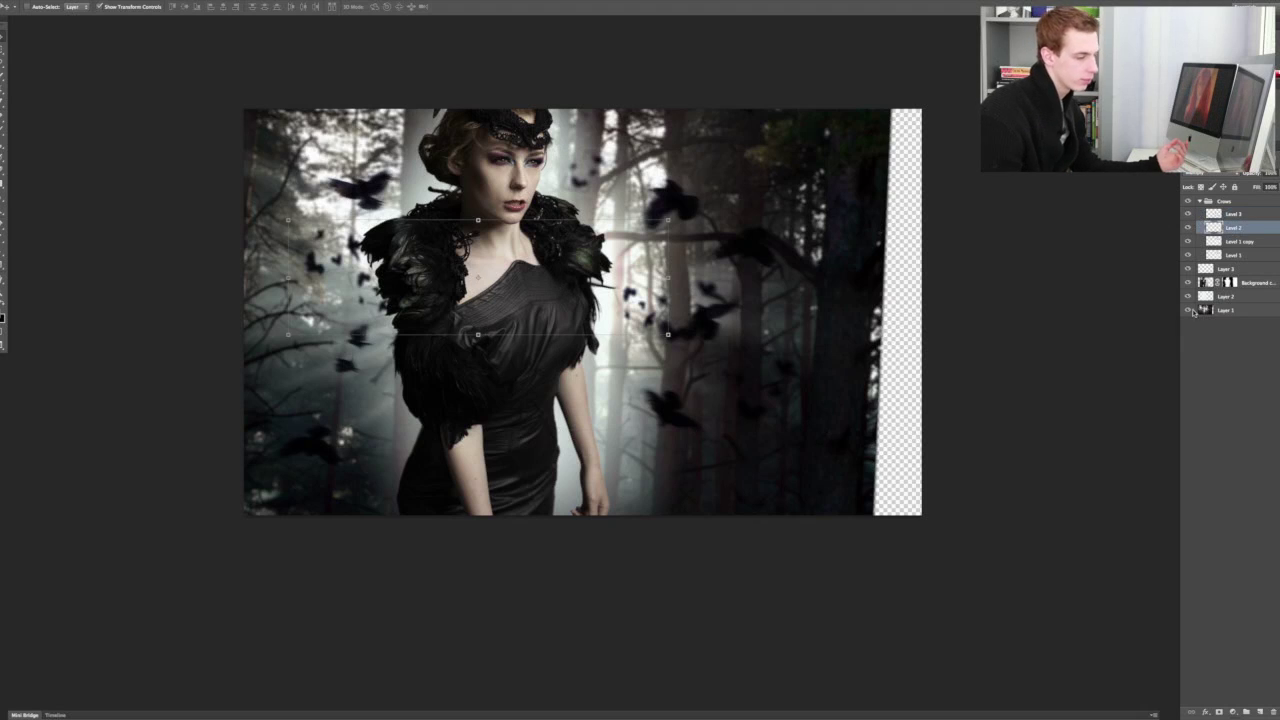
click(1219, 711)
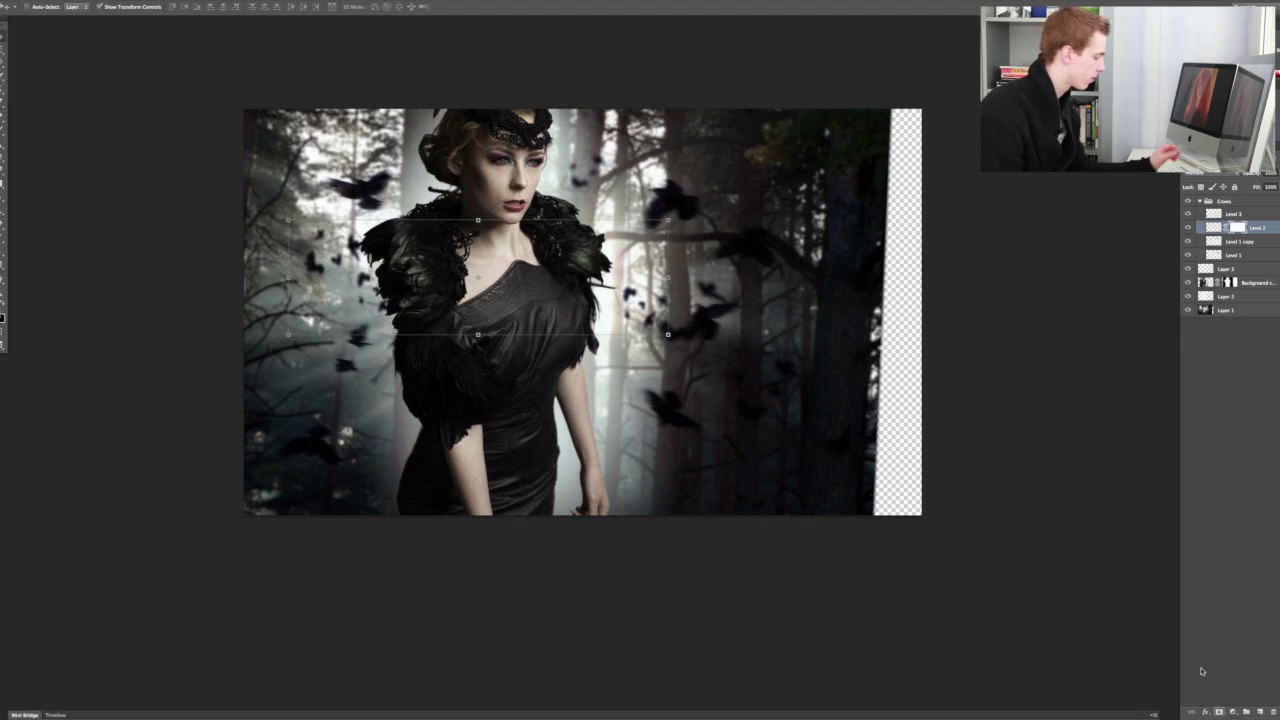
key(b)
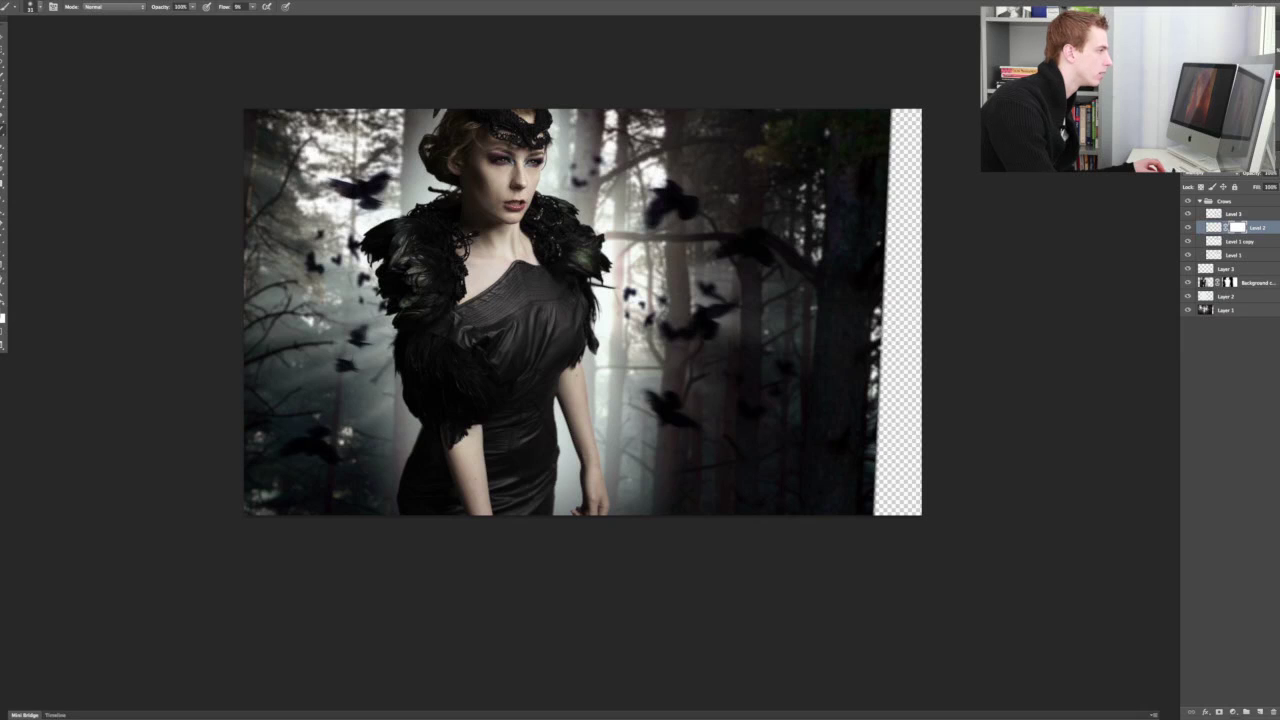
drag(222, 8, 276, 22)
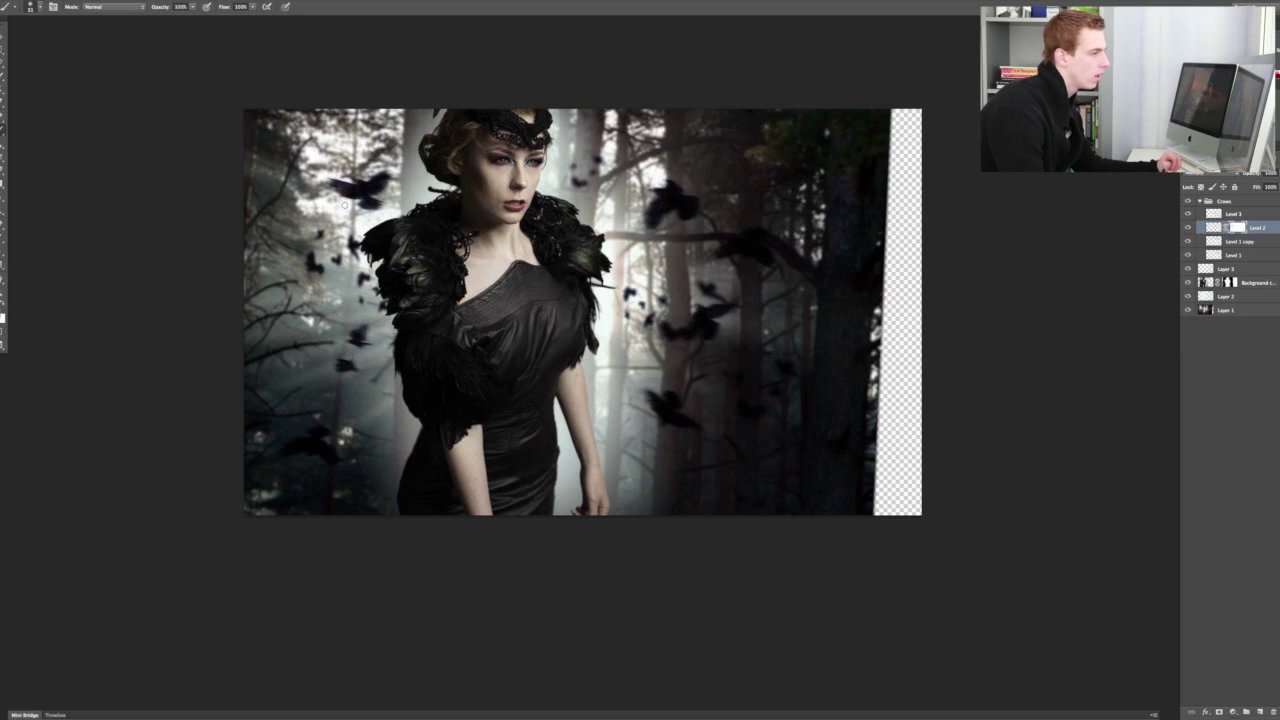
- Duplicate the masked crow layer with Ctrl+J inside the Crows group
key(ctrl+j)
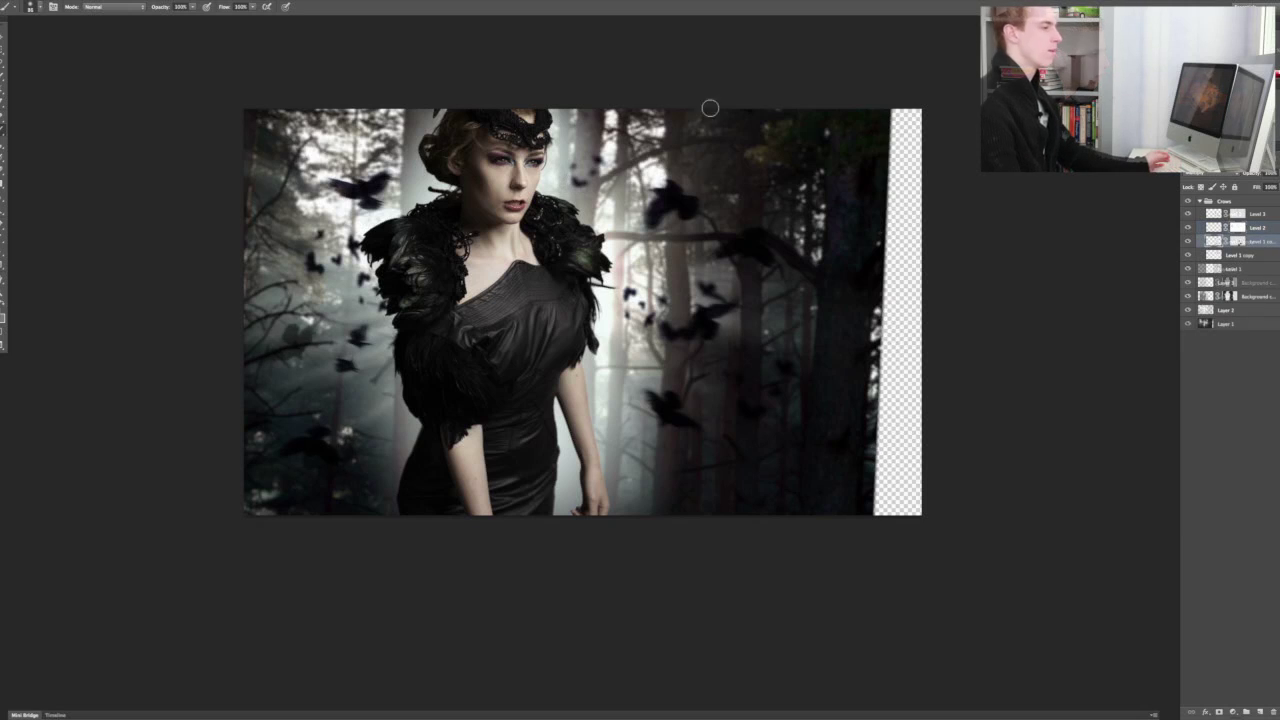